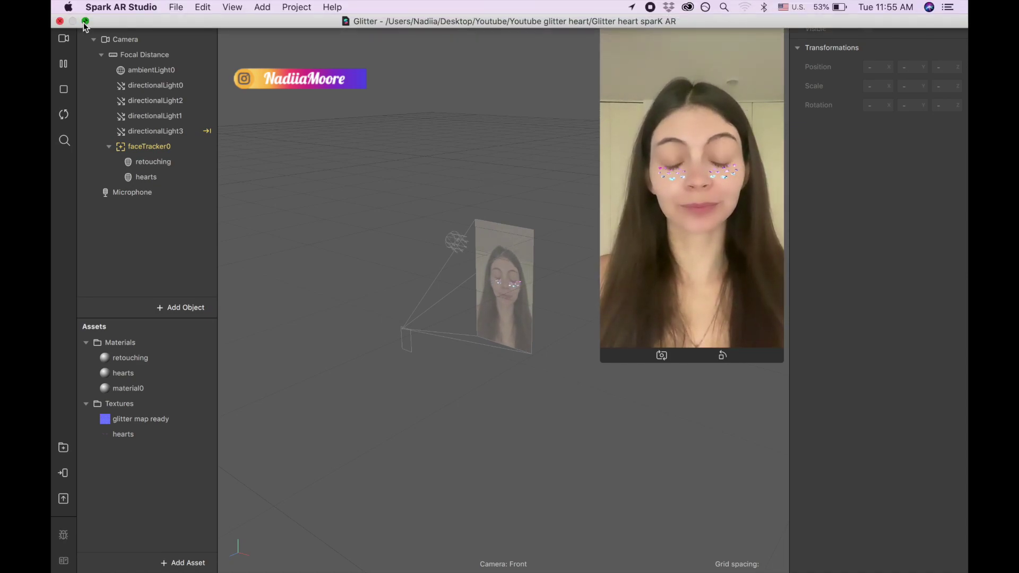
Take the Glitter heart project window out of full screen
{"action": "left_click", "coordinate": [85, 22]}
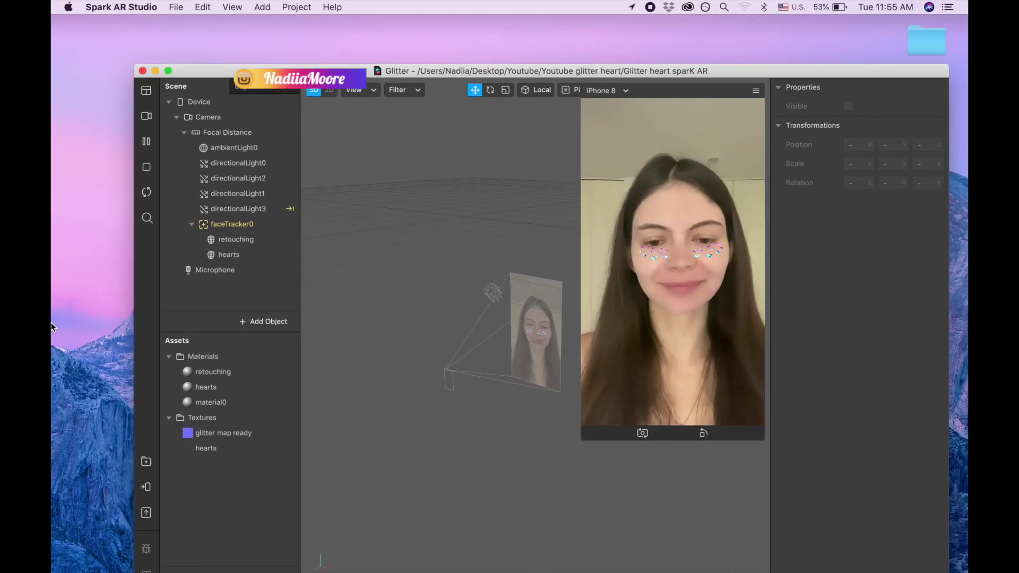
Show Glitter Patch full screen with an enlarged face preview and inspect its eye shadow and lips middle textures
{"action": "left_click", "coordinate": [69, 414]}
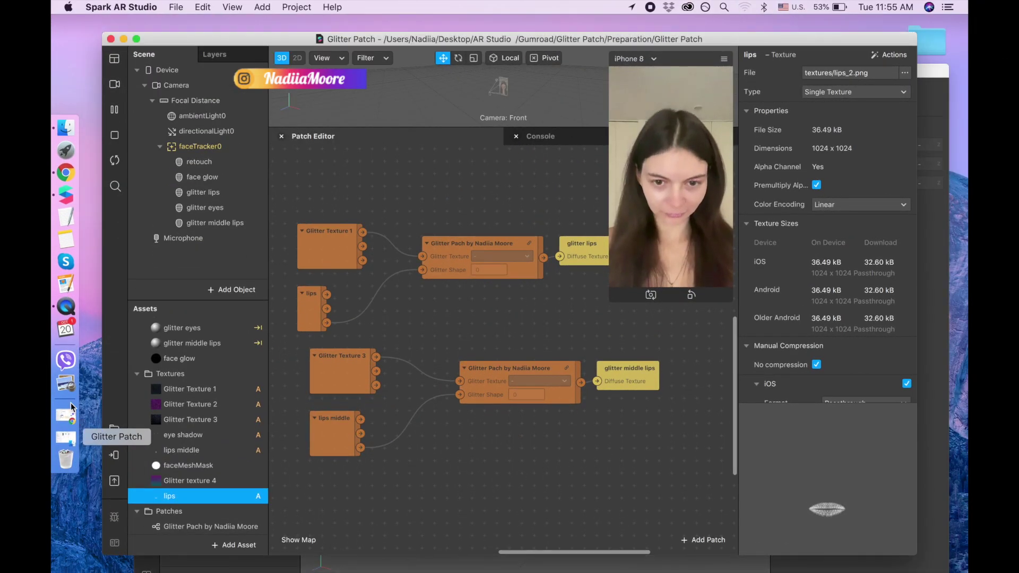
{"action": "left_click", "coordinate": [137, 39]}
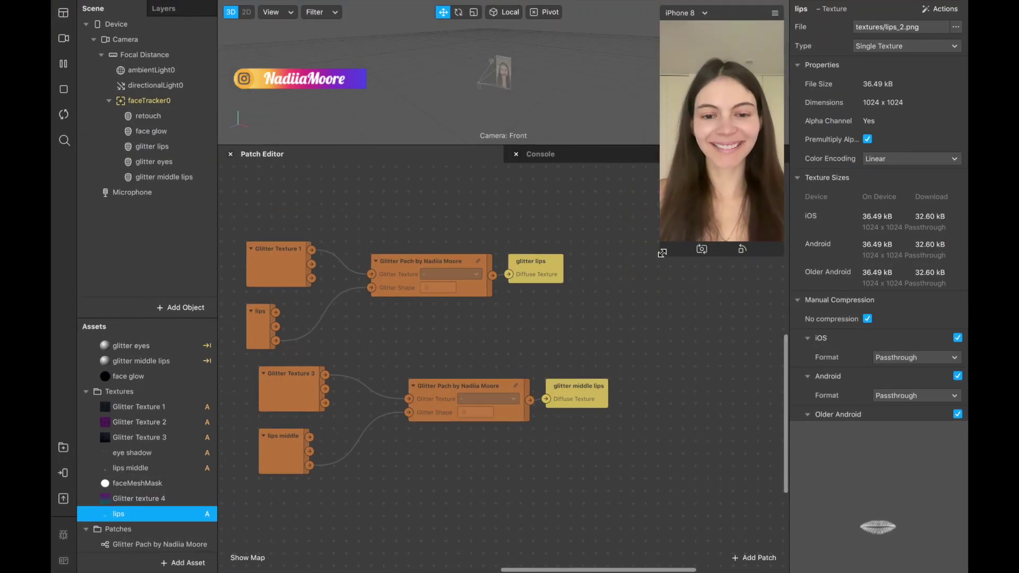
{"action": "left_click", "coordinate": [662, 253]}
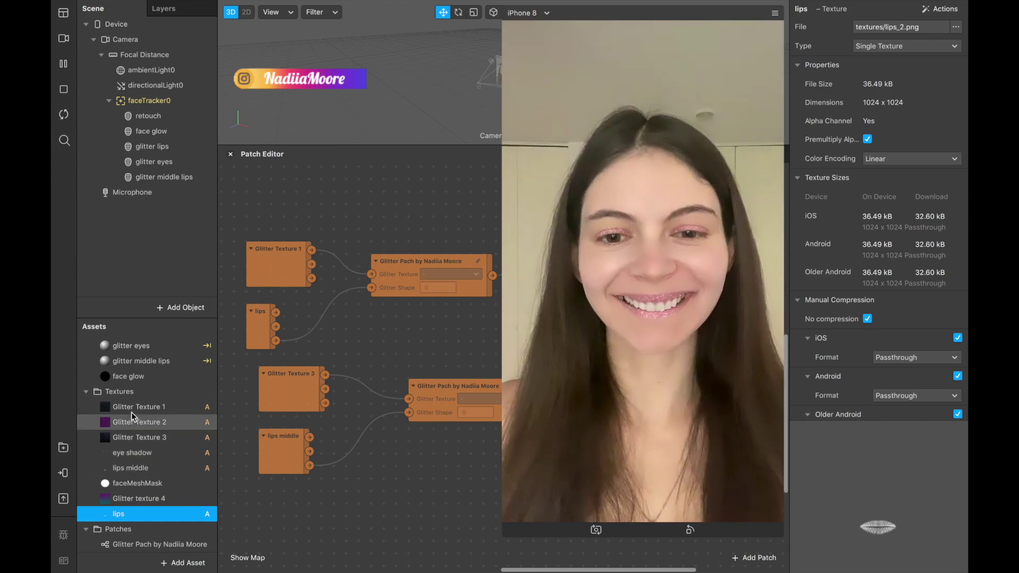
{"action": "left_click", "coordinate": [134, 453]}
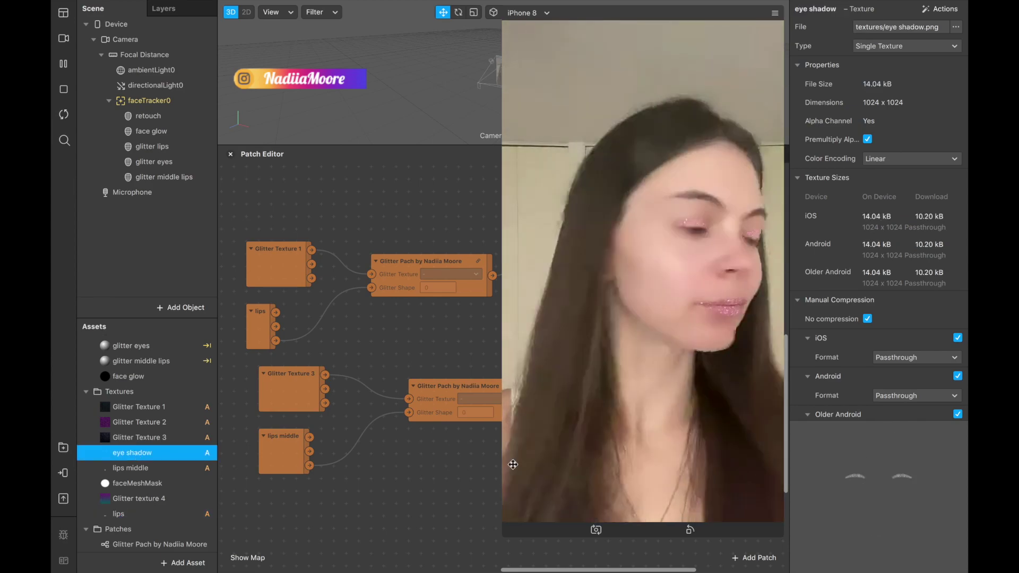
{"action": "left_click", "coordinate": [109, 468]}
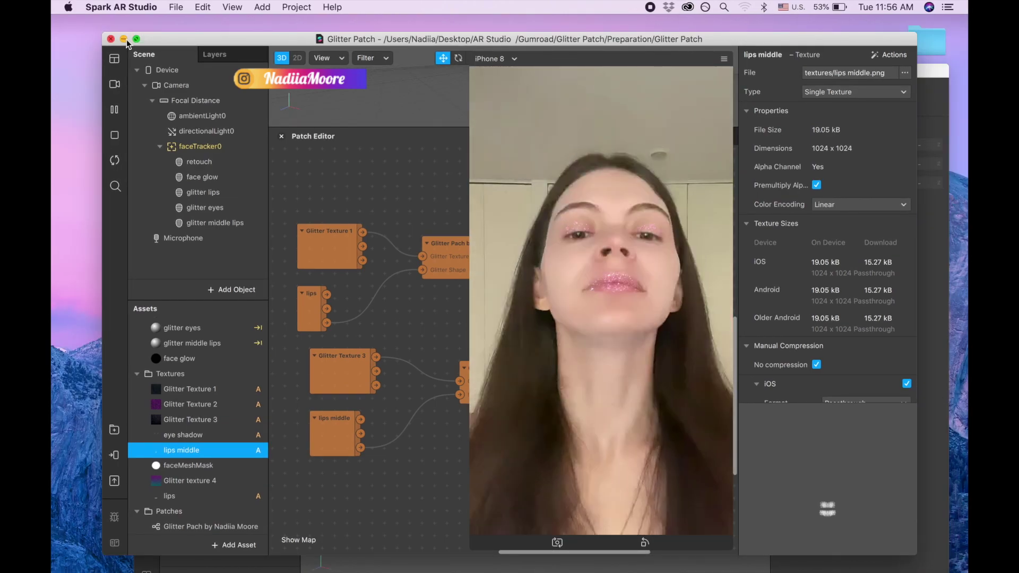
Close the Glitter Patch and Glitter heart projects
{"action": "left_click", "coordinate": [124, 39]}
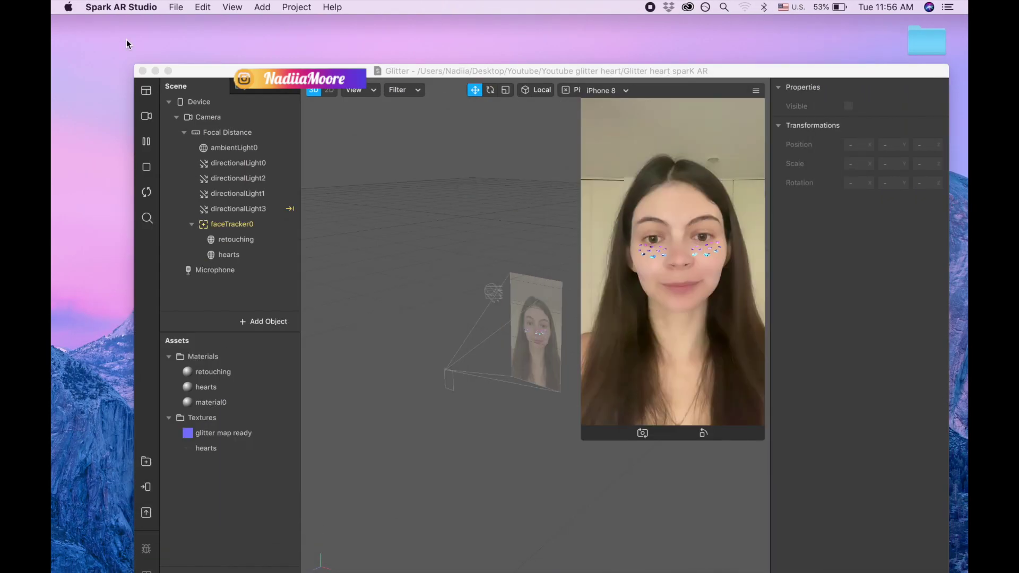
{"action": "left_click", "coordinate": [65, 448]}
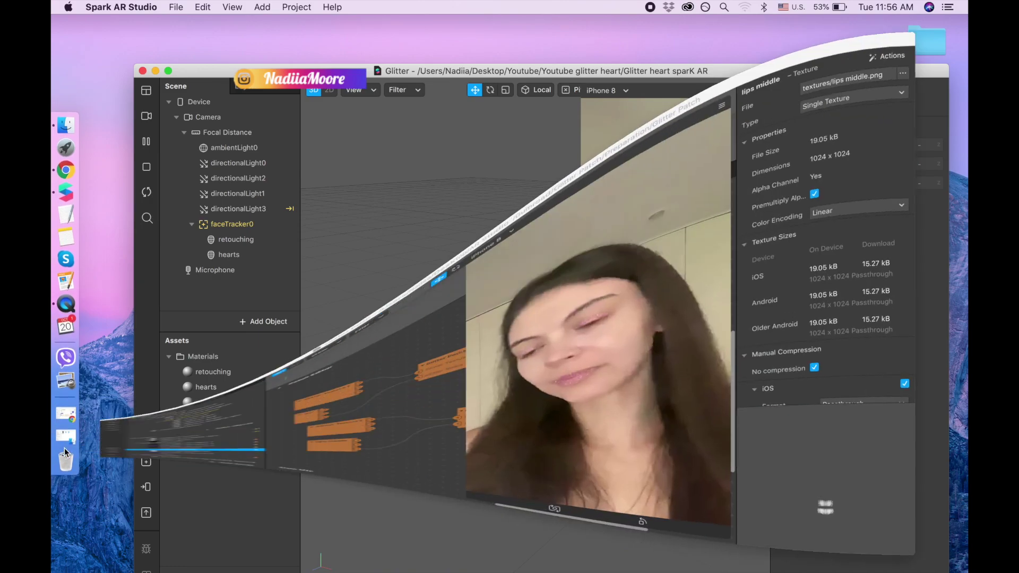
{"action": "left_click", "coordinate": [110, 39]}
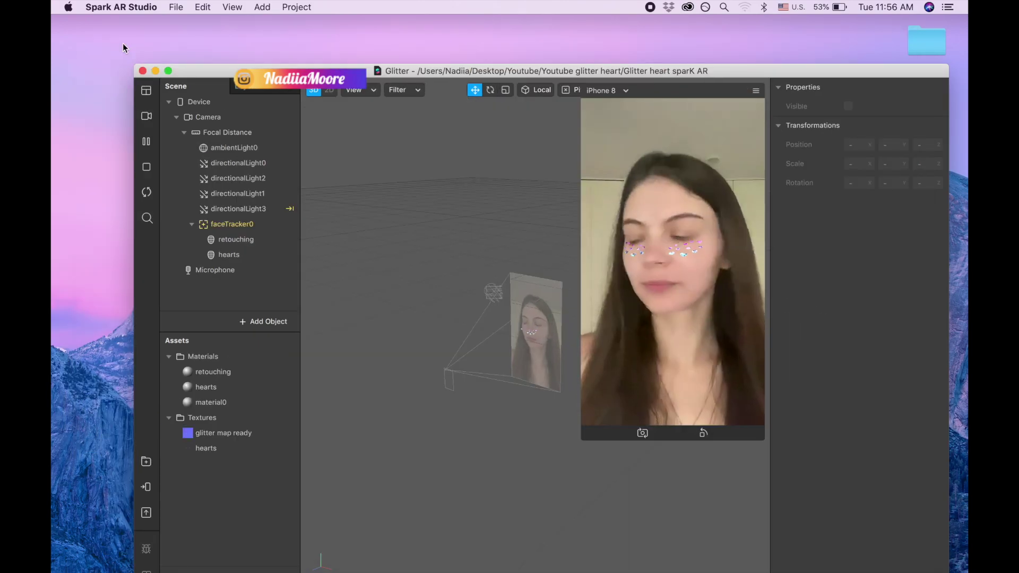
{"action": "left_click", "coordinate": [143, 71]}
Check the Dropbox Glitter Hearts page in Chrome, then open Downloads in Finder
{"action": "mouse_move", "coordinate": [53, 251]}
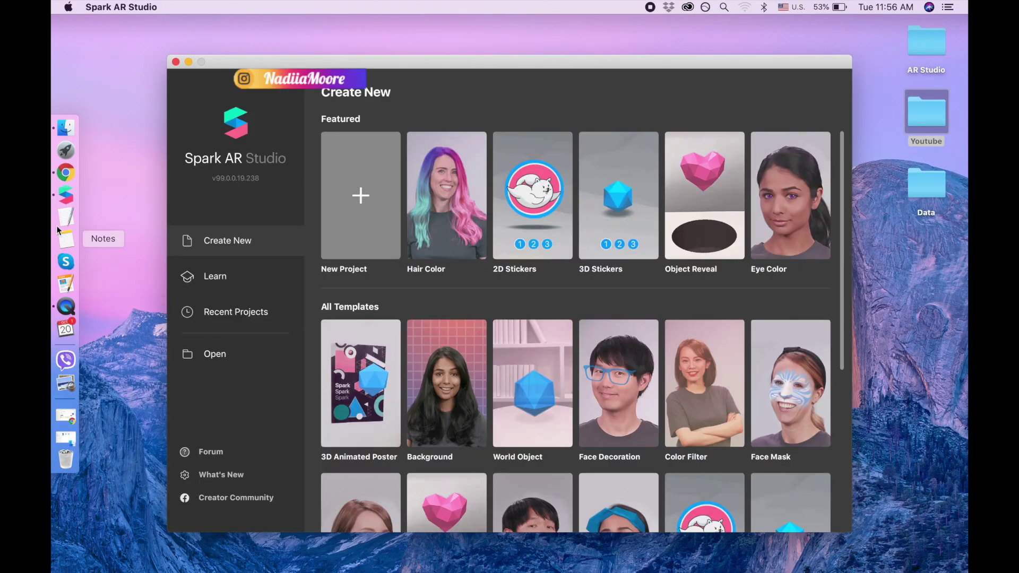
{"action": "left_click", "coordinate": [65, 173]}
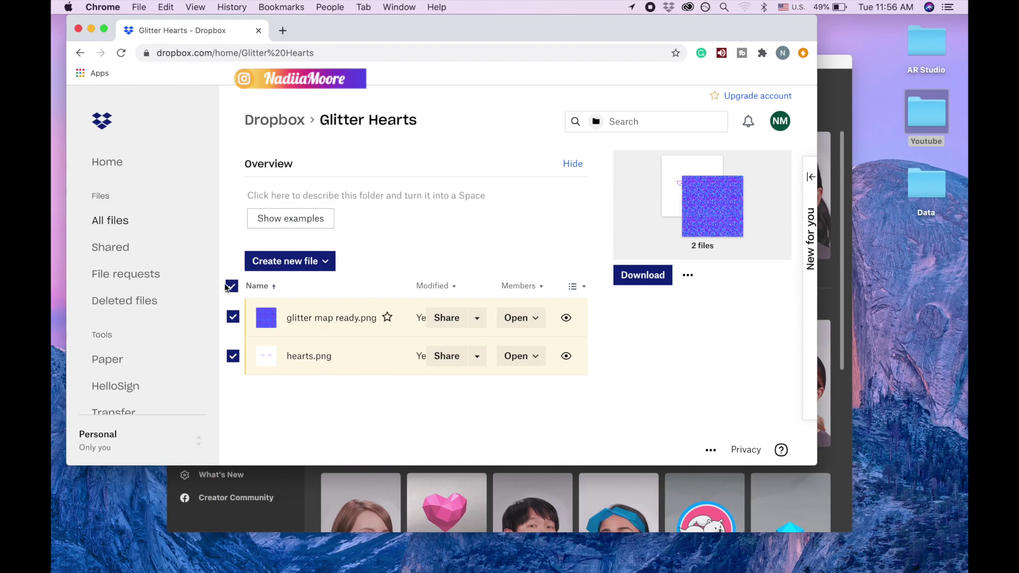
{"action": "left_click", "coordinate": [92, 28]}
{"action": "mouse_move", "coordinate": [51, 93]}
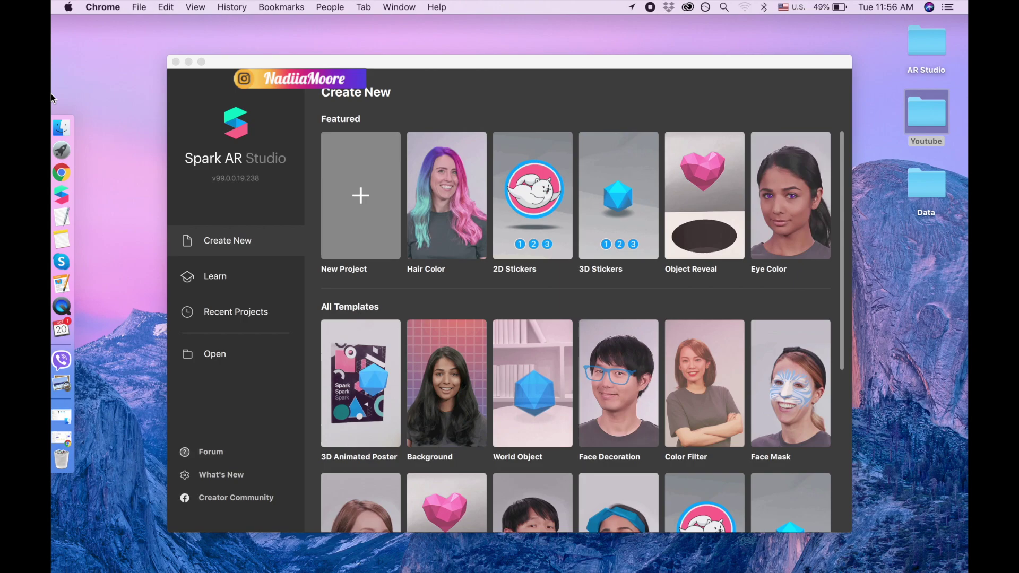
{"action": "left_click", "coordinate": [65, 152]}
{"action": "left_click", "coordinate": [66, 128]}
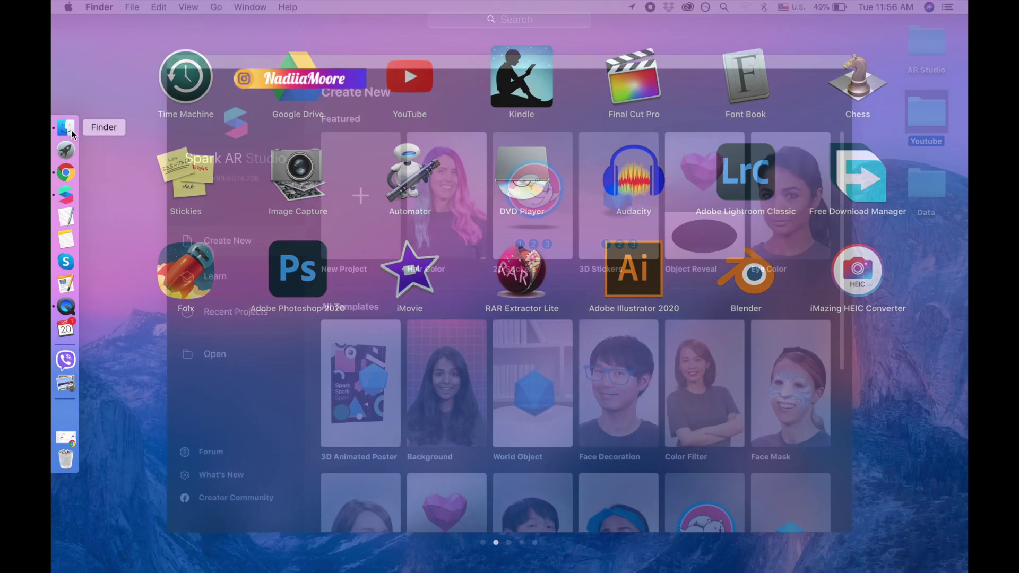
{"action": "left_click", "coordinate": [184, 202]}
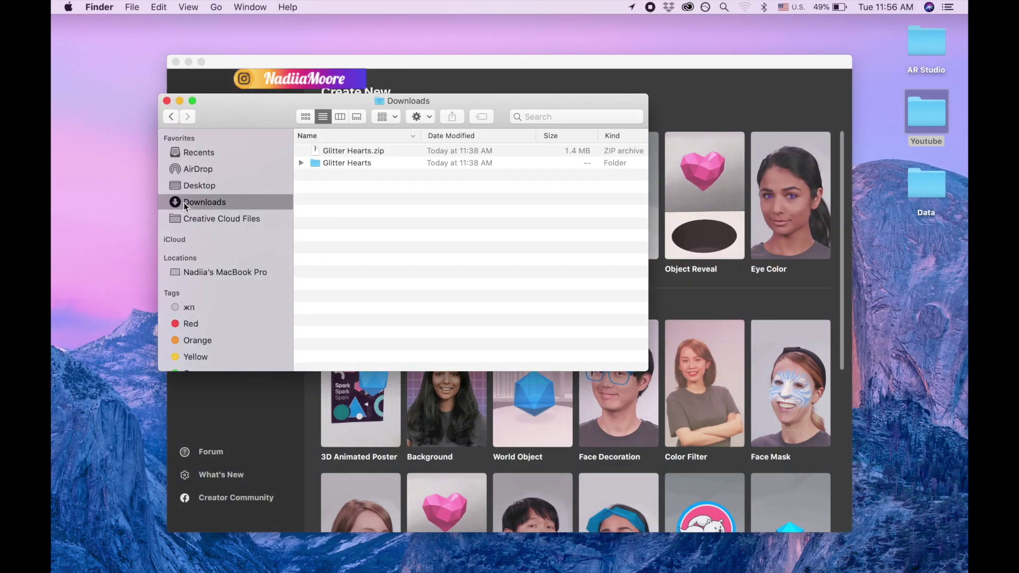
Create a new blank Spark AR project from the welcome screen
{"action": "left_click", "coordinate": [729, 308]}
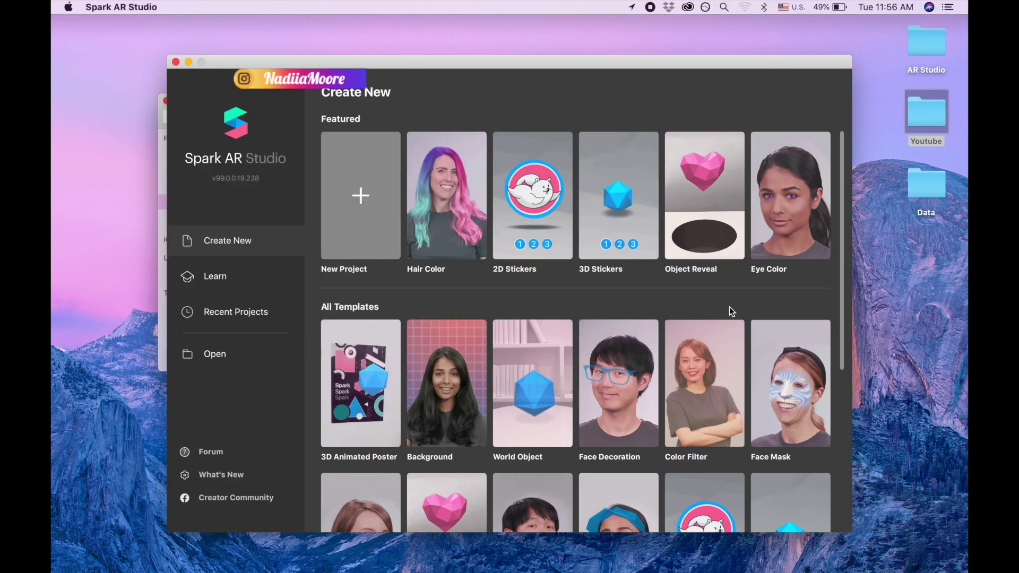
{"action": "left_click", "coordinate": [364, 205]}
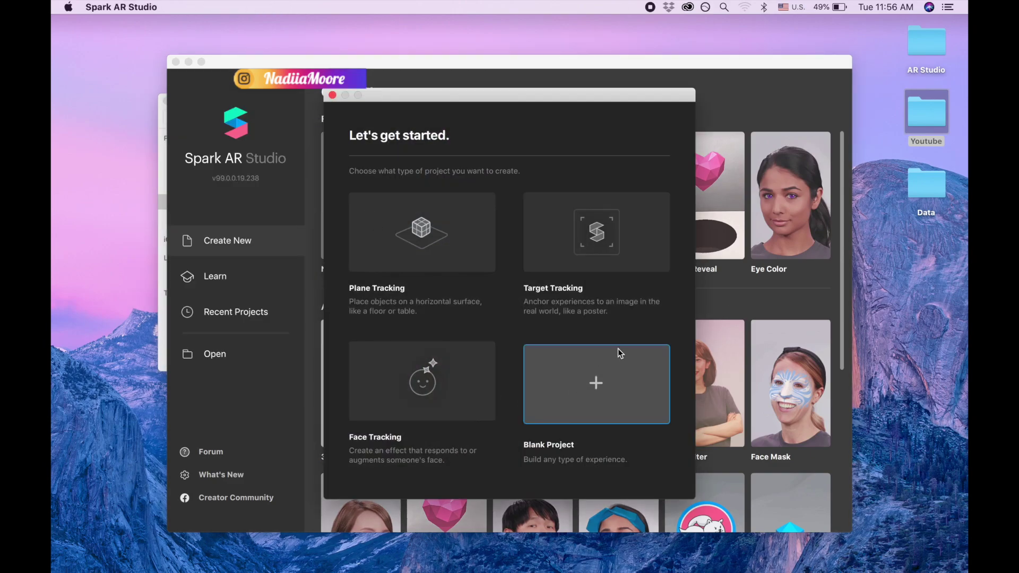
{"action": "left_click", "coordinate": [601, 387]}
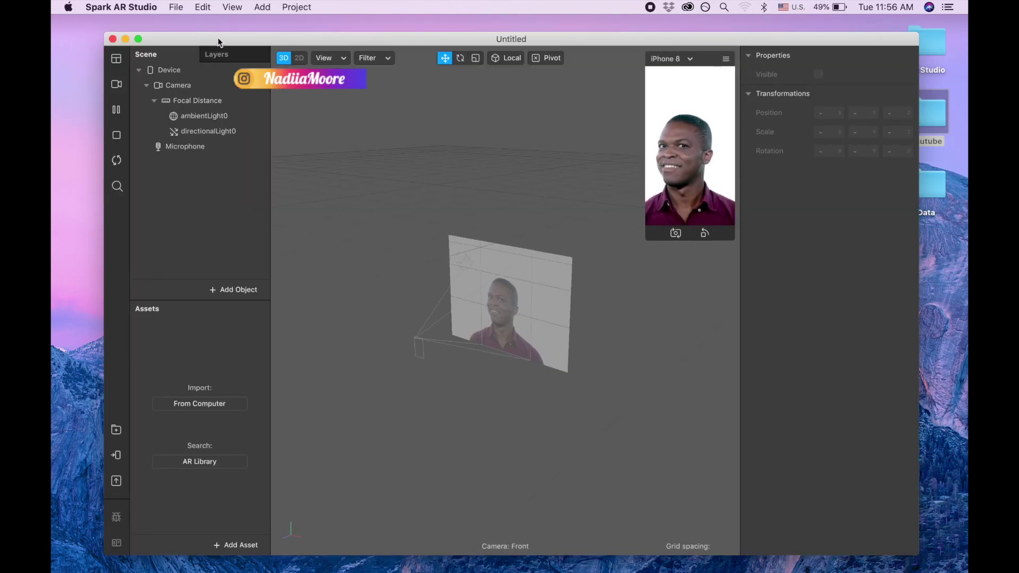
Drag glitter map ready.png and hearts.png from Finder's Glitter Hearts folder into the project's assets
{"action": "left_click_drag", "start_coordinate": [218, 38], "coordinate": [409, 42]}
{"action": "left_click", "coordinate": [250, 143]}
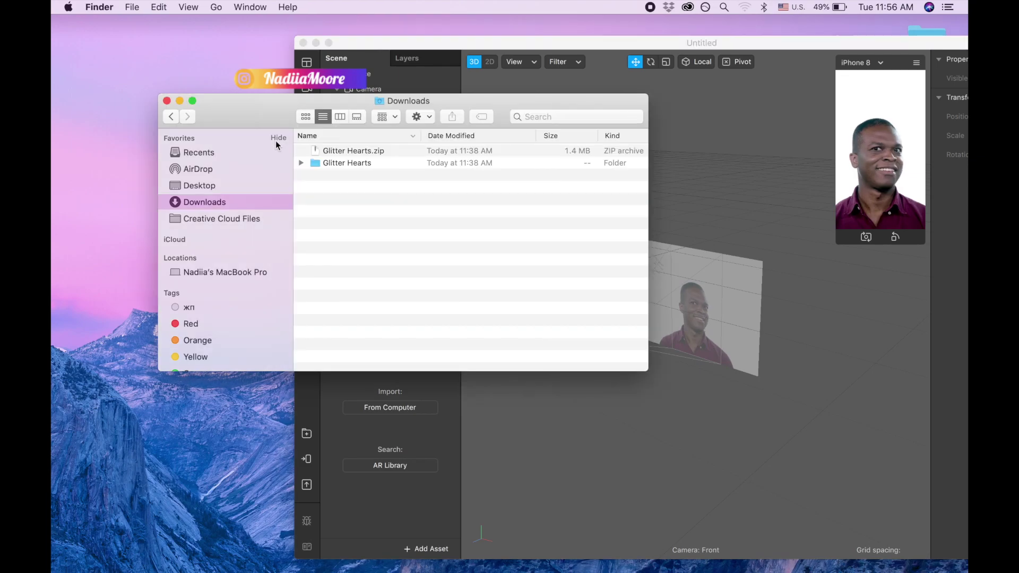
{"action": "double_click", "coordinate": [336, 162]}
{"action": "left_click", "coordinate": [303, 151]}
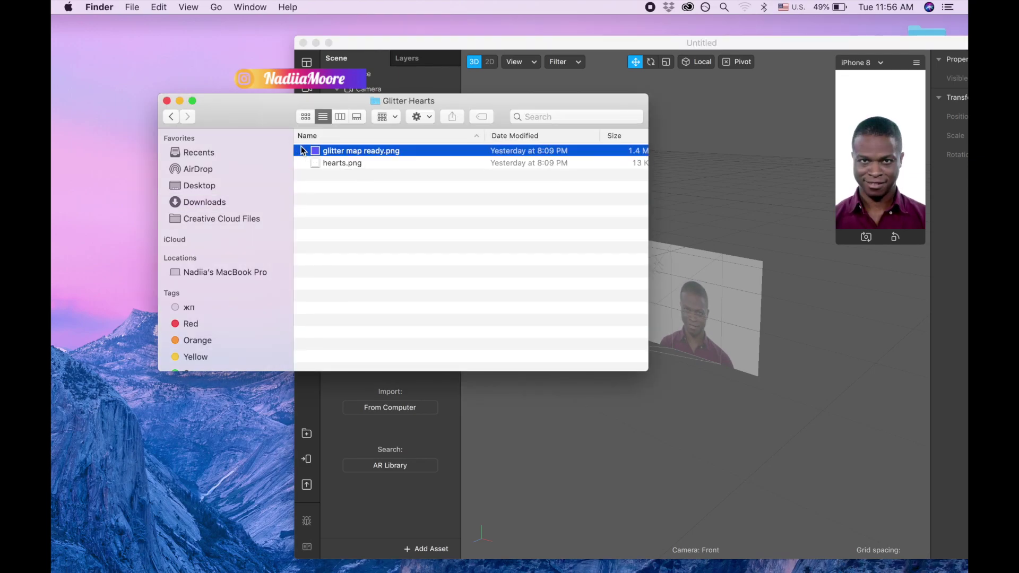
{"action": "left_click", "coordinate": [308, 163], "text": "shift"}
{"action": "left_click_drag", "start_coordinate": [347, 154], "coordinate": [380, 416]}
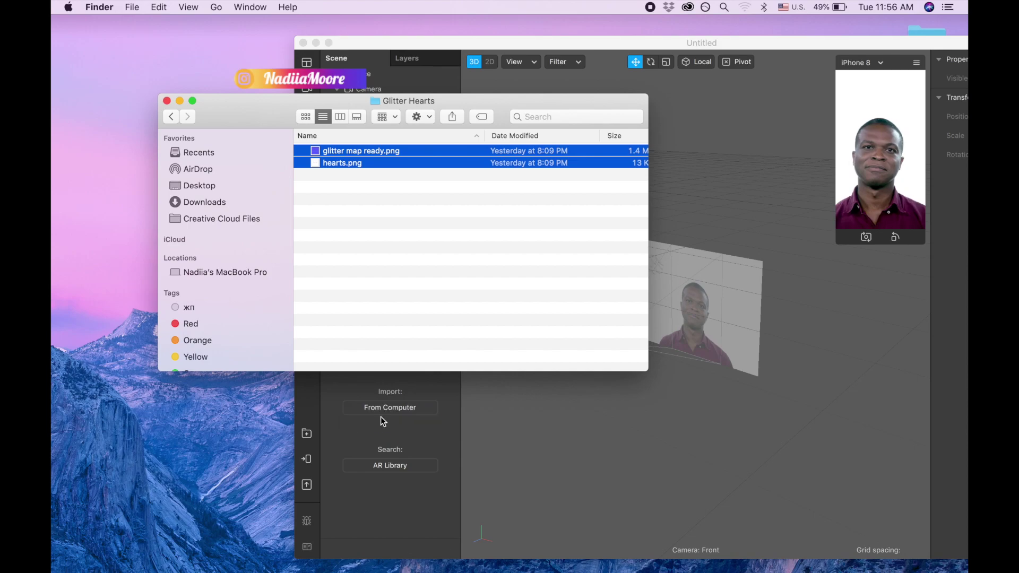
{"action": "left_click", "coordinate": [180, 101]}
{"action": "left_click_drag", "start_coordinate": [437, 48], "coordinate": [194, 27]}
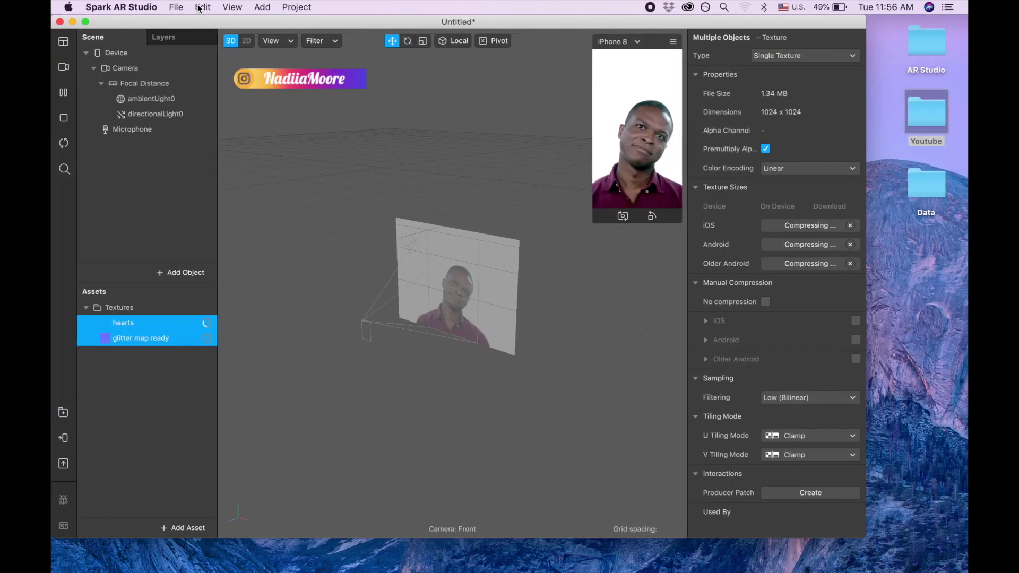
Turn off compression for the imported textures and add faceMesh0 under faceTracker0
{"action": "left_click", "coordinate": [766, 302]}
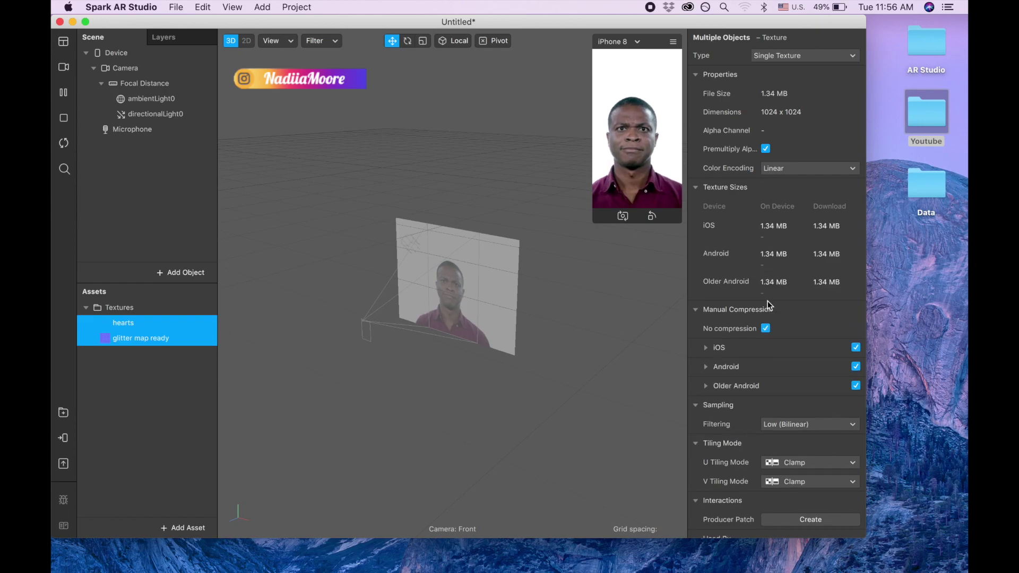
{"action": "left_click", "coordinate": [85, 22]}
{"action": "left_click", "coordinate": [182, 308]}
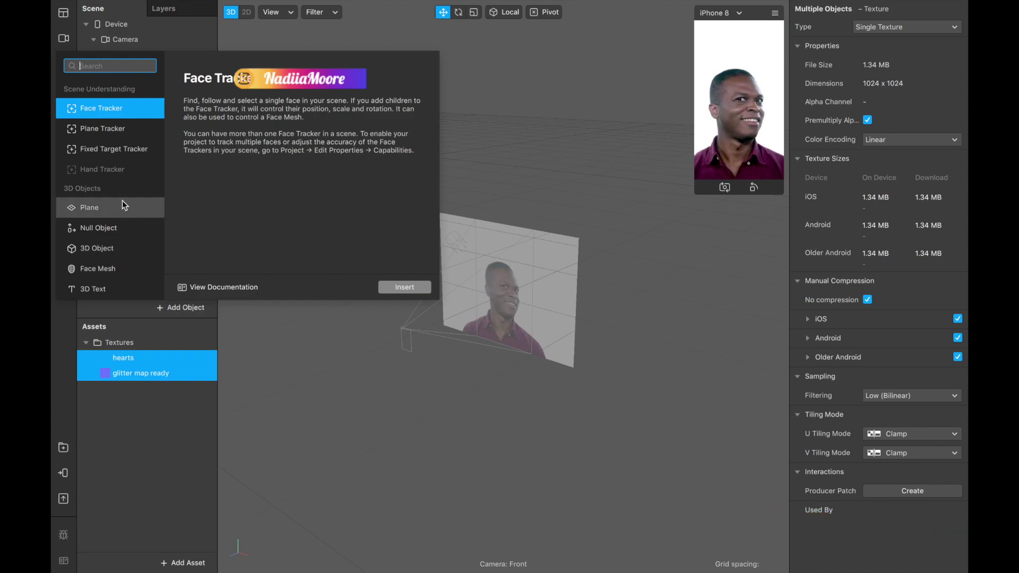
{"action": "type", "text": "me"}
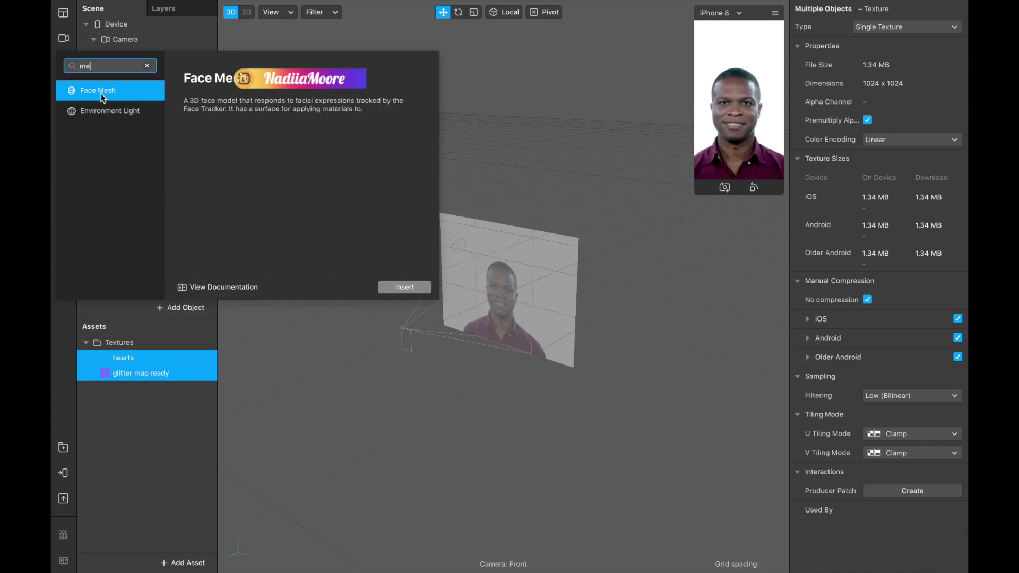
{"action": "double_click", "coordinate": [102, 96]}
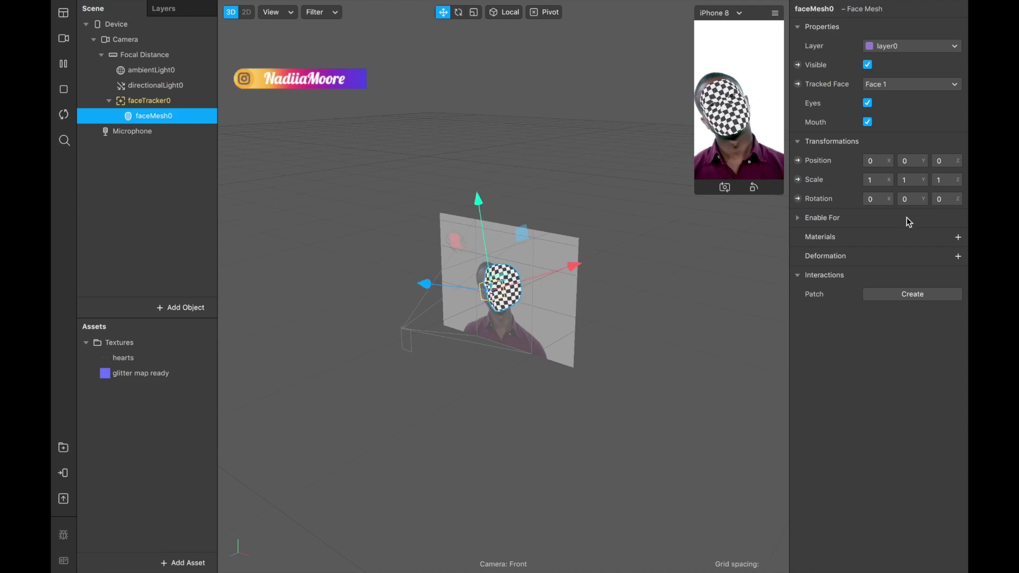
Give faceMesh0 a new material0 using the Retouching shader
{"action": "left_click", "coordinate": [958, 239]}
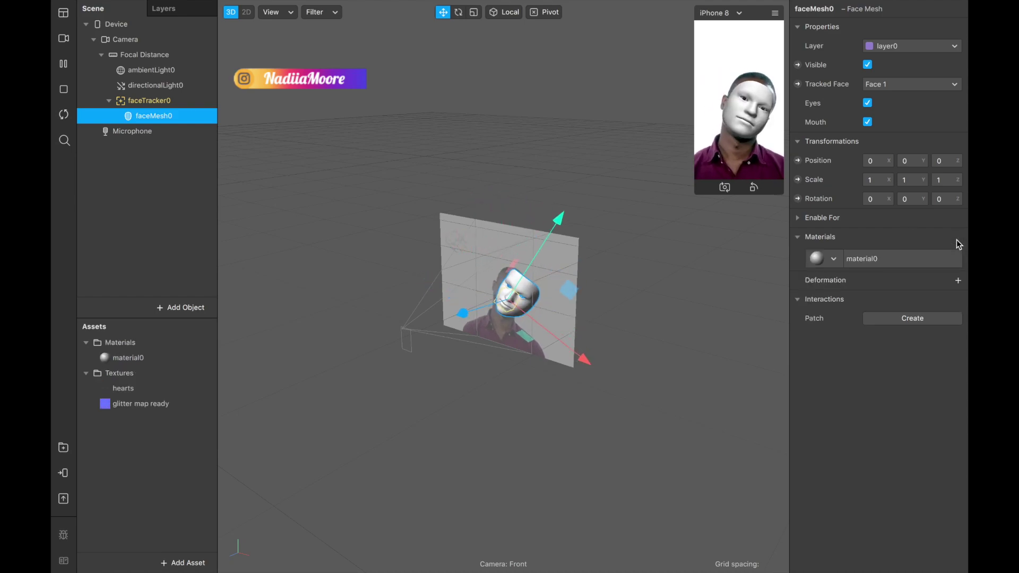
{"action": "left_click", "coordinate": [139, 358]}
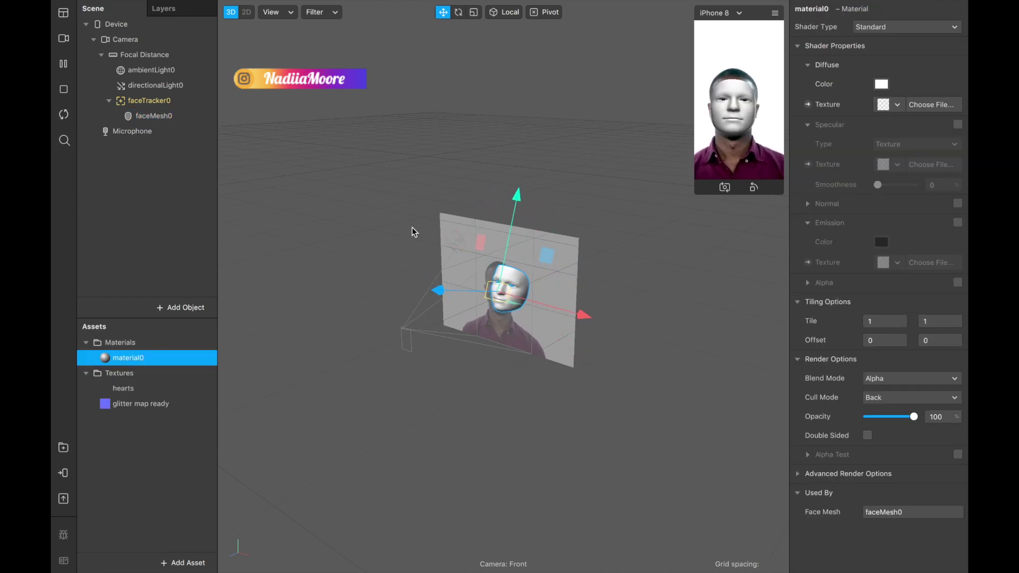
{"action": "left_click", "coordinate": [887, 25]}
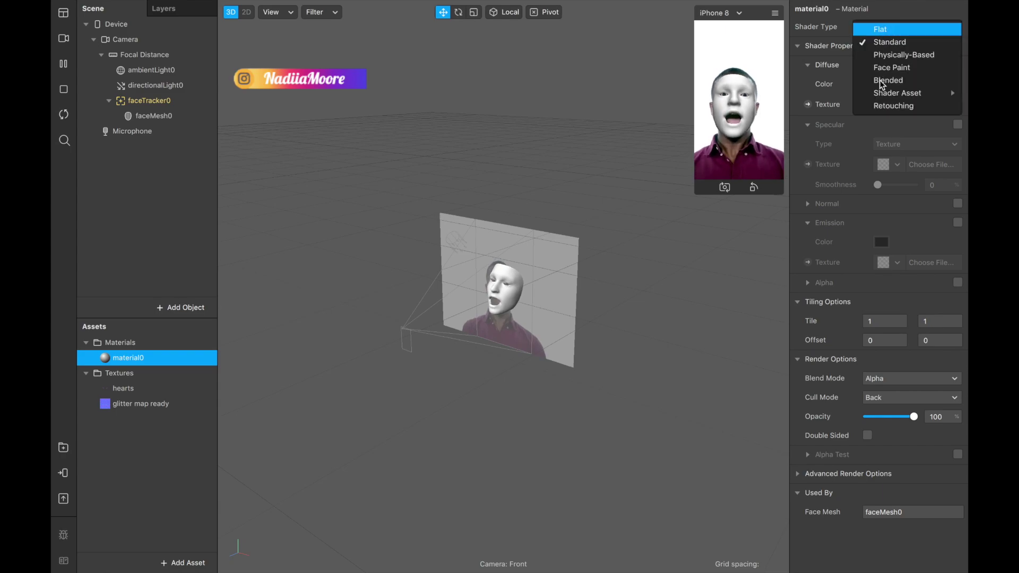
{"action": "left_click", "coordinate": [892, 108]}
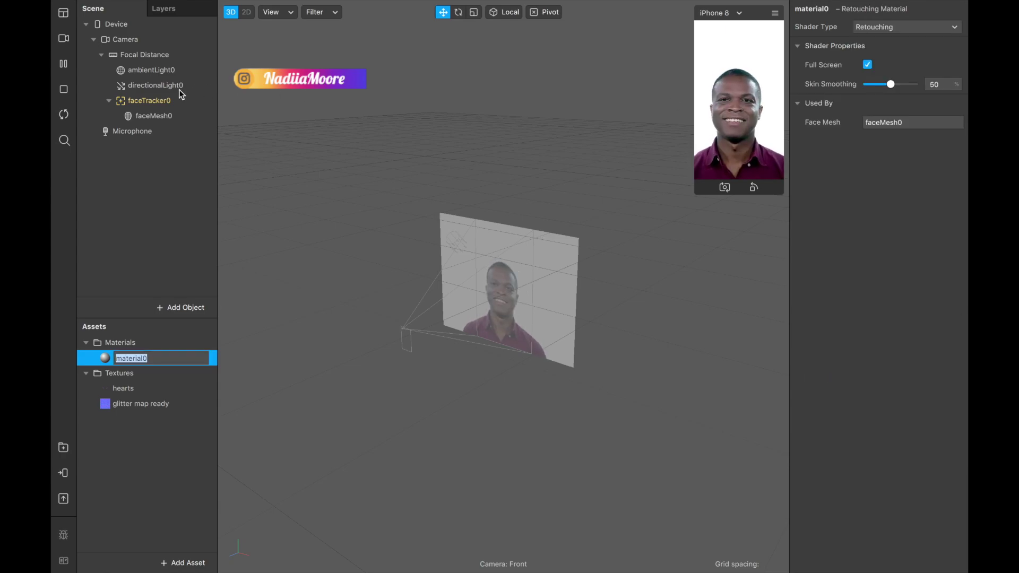
{"action": "left_click", "coordinate": [166, 101]}
Add faceMesh1 under faceTracker0 with a newly created Standard material1
{"action": "right_click", "coordinate": [166, 101]}
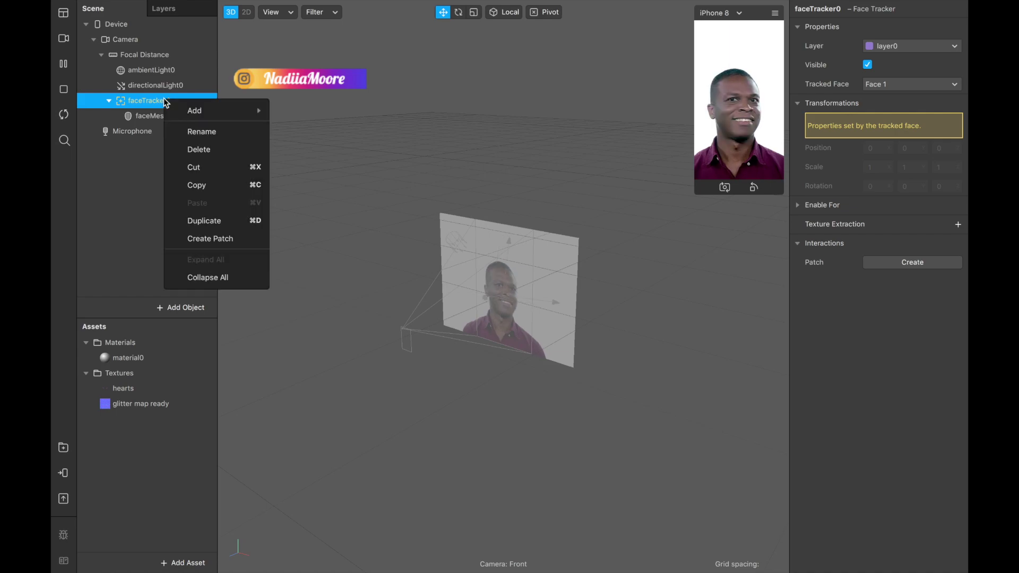
{"action": "mouse_move", "coordinate": [262, 113]}
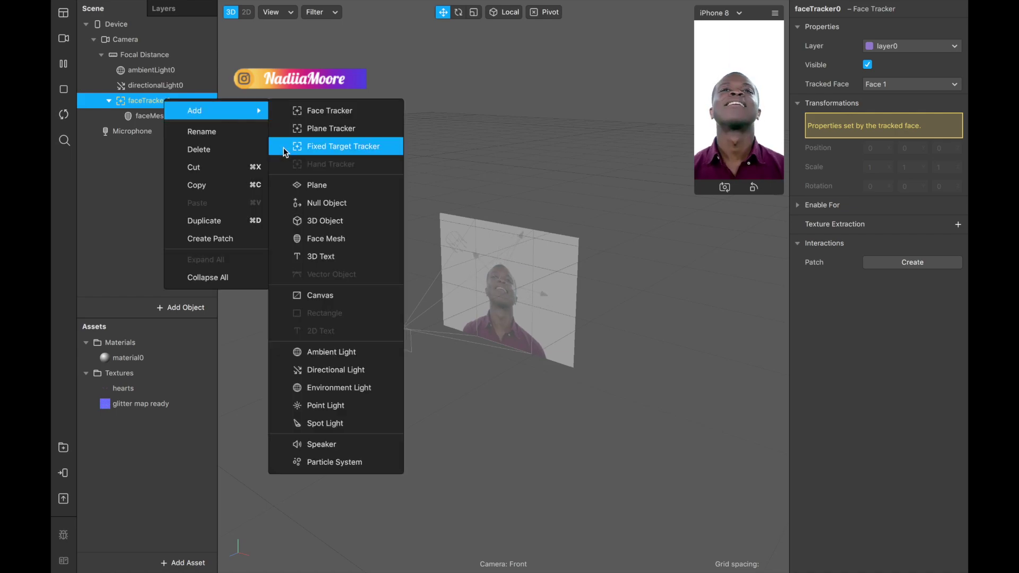
{"action": "left_click", "coordinate": [330, 239]}
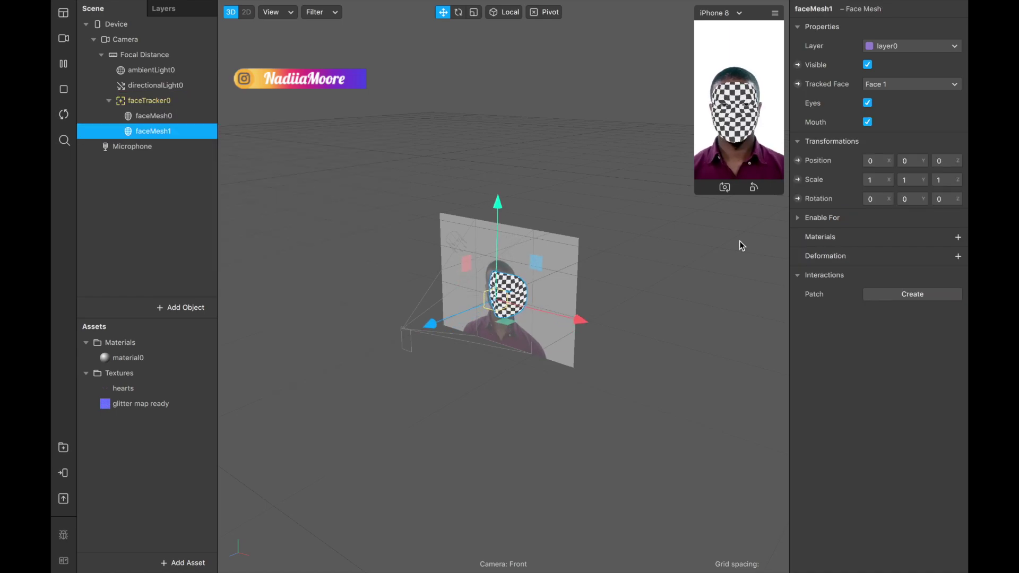
{"action": "left_click", "coordinate": [957, 240]}
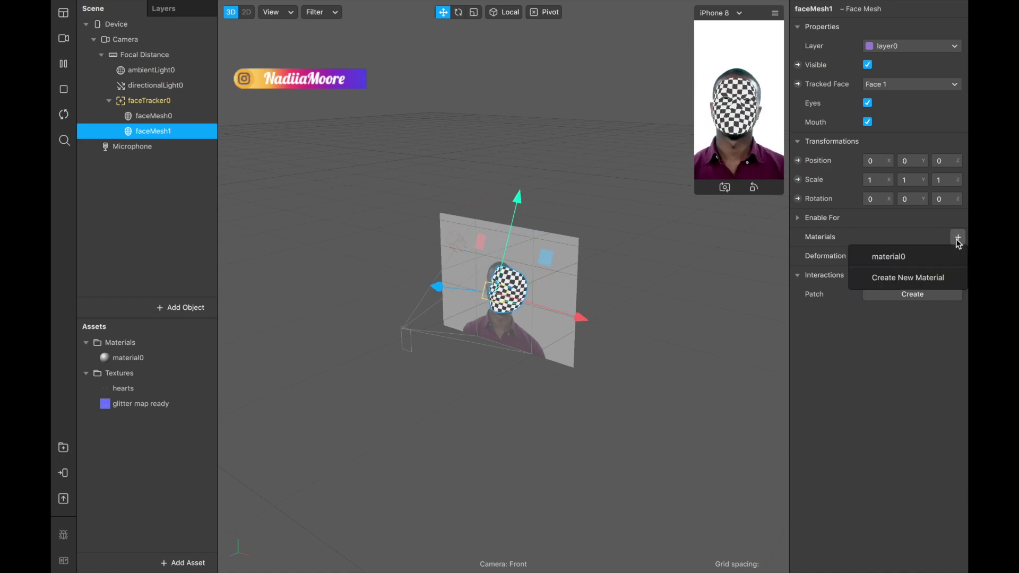
{"action": "left_click", "coordinate": [926, 280]}
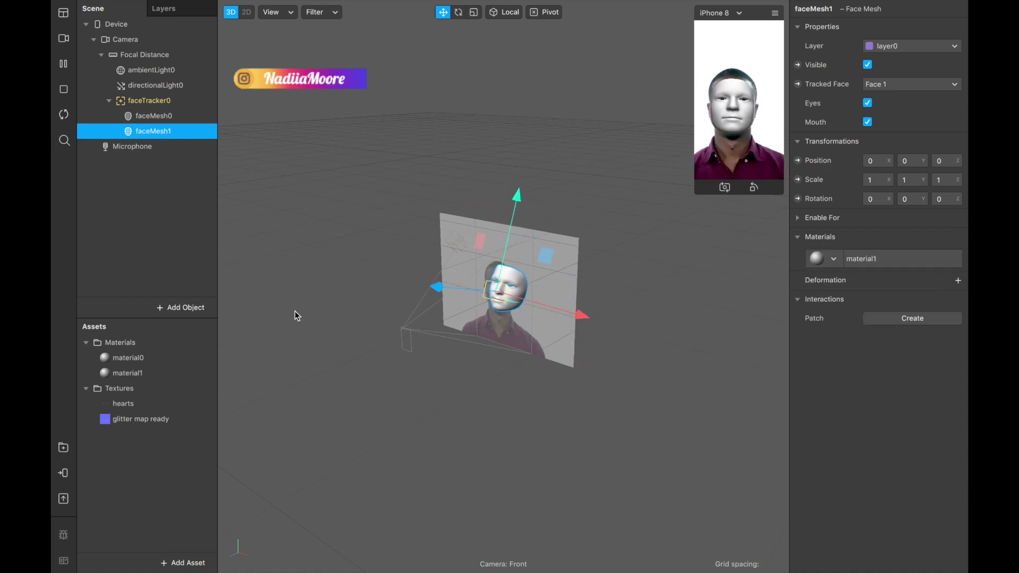
{"action": "left_click", "coordinate": [151, 372]}
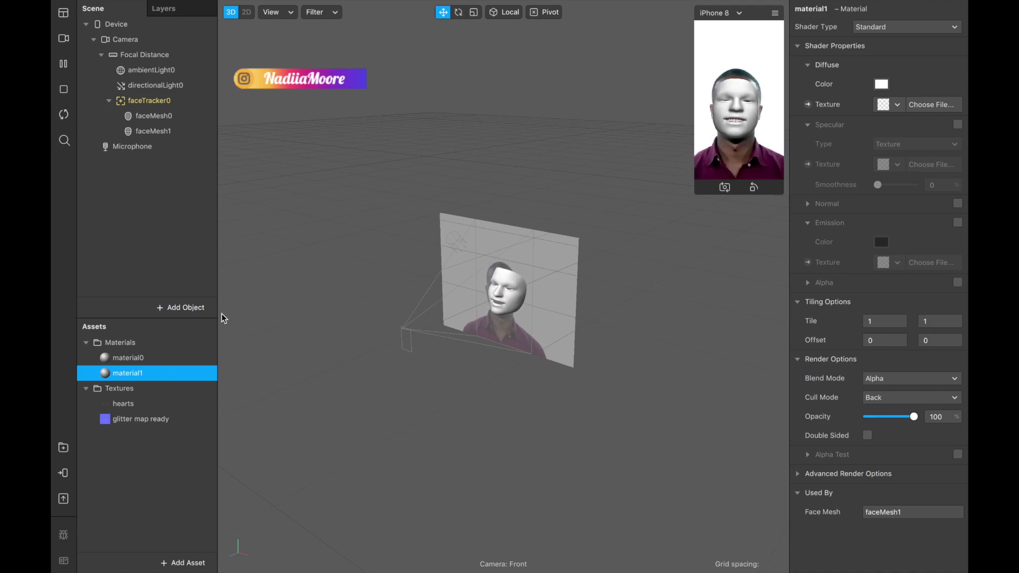
Switch the preview to the long-haired woman, set material1's diffuse texture to hearts, and enlarge the simulator
{"action": "left_click", "coordinate": [63, 38]}
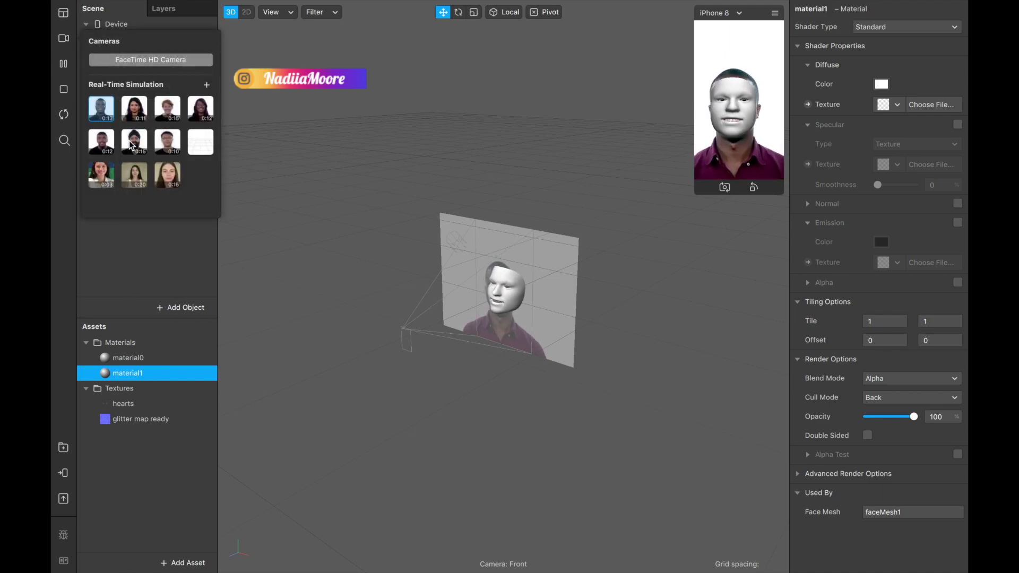
{"action": "left_click", "coordinate": [167, 174]}
{"action": "left_click", "coordinate": [328, 317]}
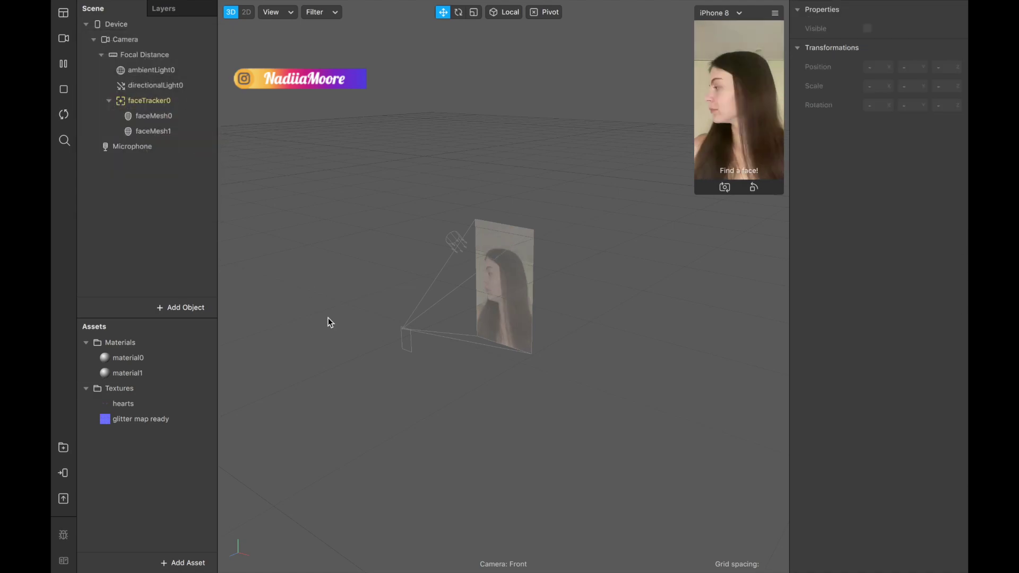
{"action": "left_click", "coordinate": [108, 374]}
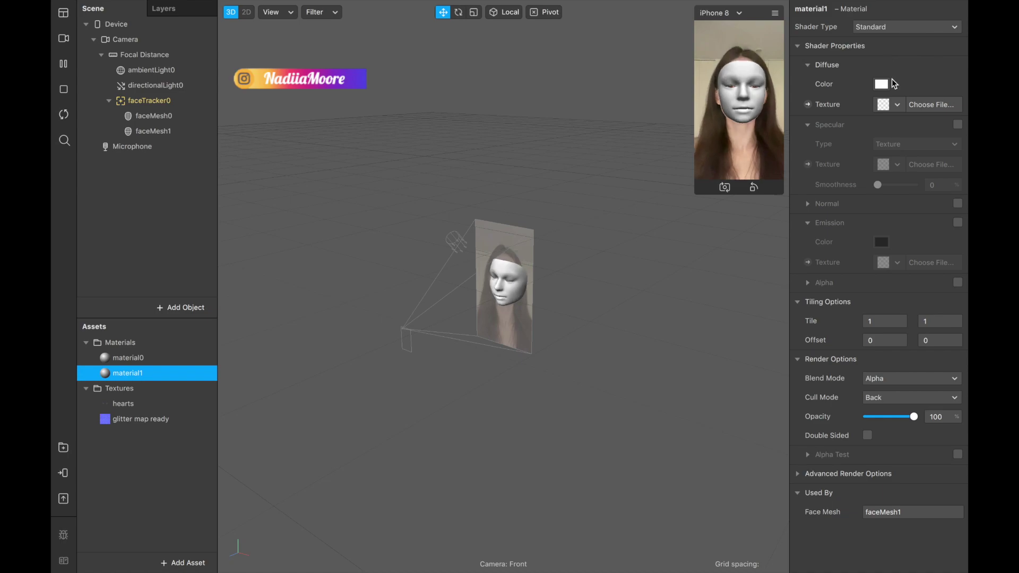
{"action": "left_click", "coordinate": [897, 105]}
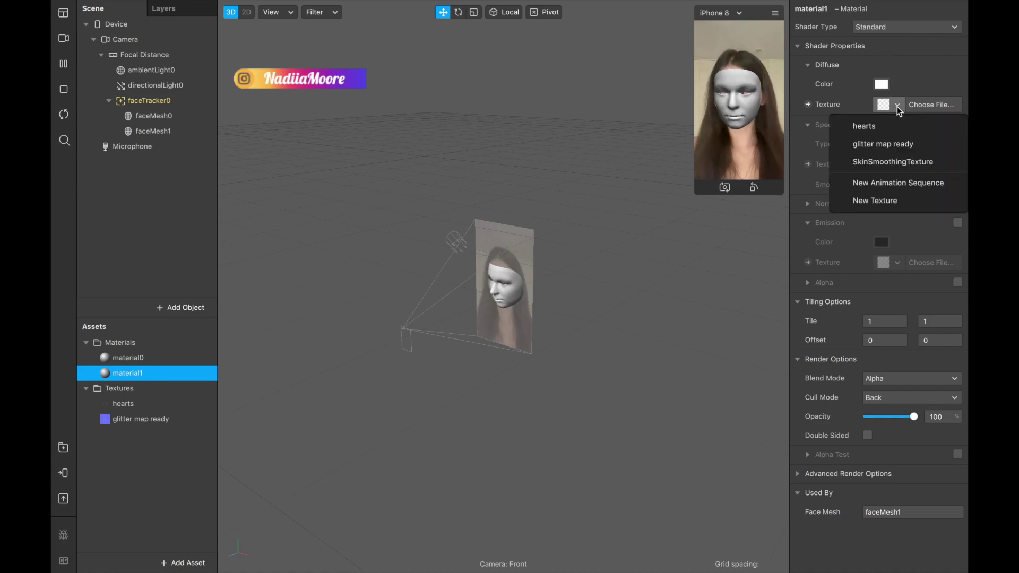
{"action": "left_click", "coordinate": [871, 126]}
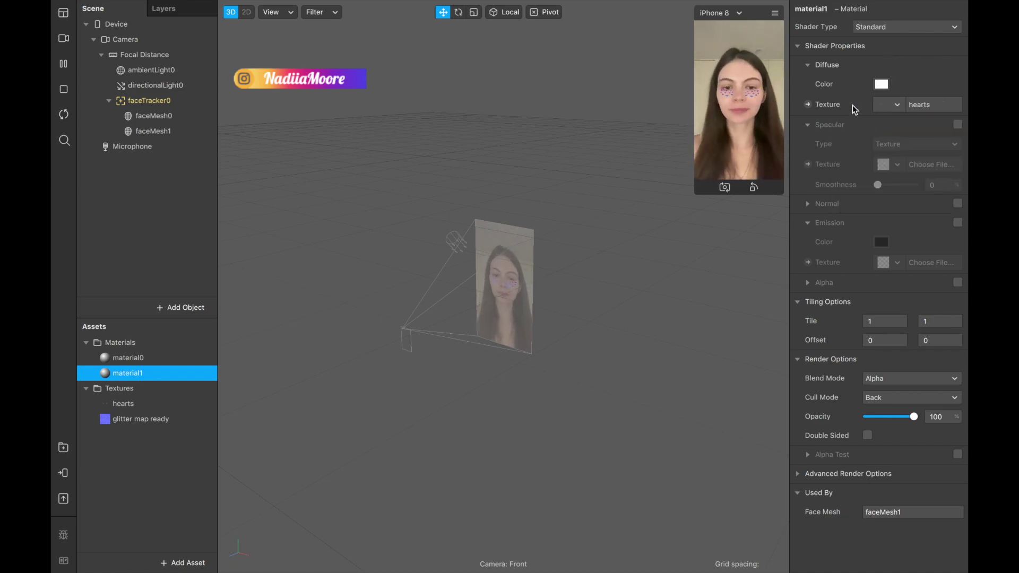
{"action": "left_click_drag", "start_coordinate": [695, 194], "coordinate": [627, 315]}
Exit full screen and enable Specular on material1 with smoothness 58
{"action": "mouse_move", "coordinate": [69, 5]}
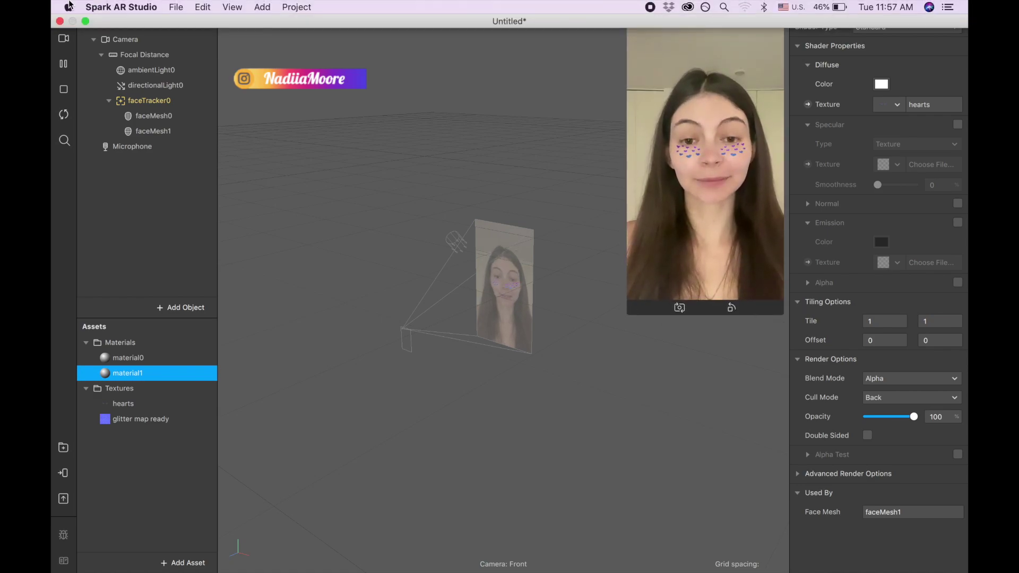
{"action": "left_click", "coordinate": [84, 21]}
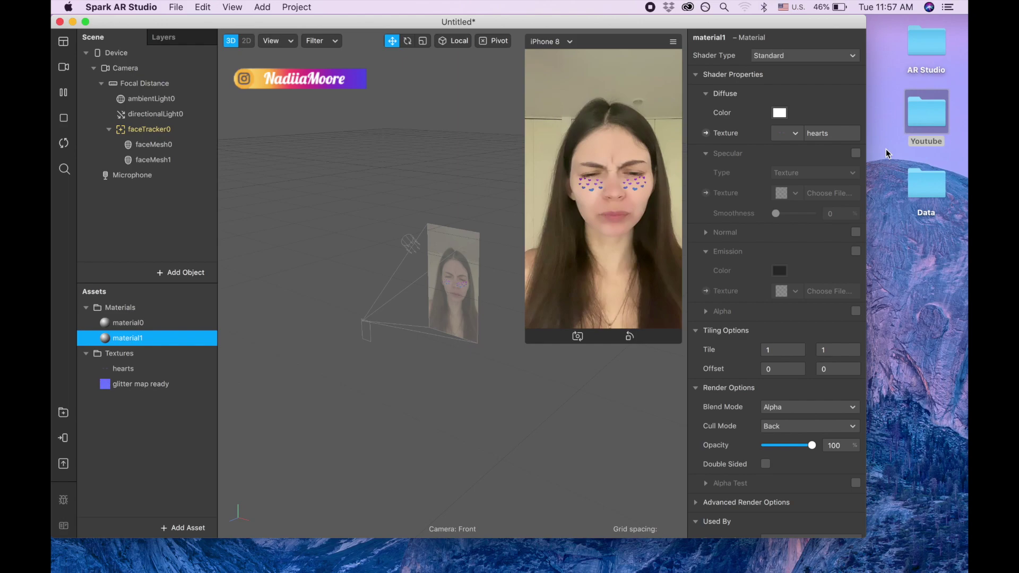
{"action": "left_click", "coordinate": [855, 154]}
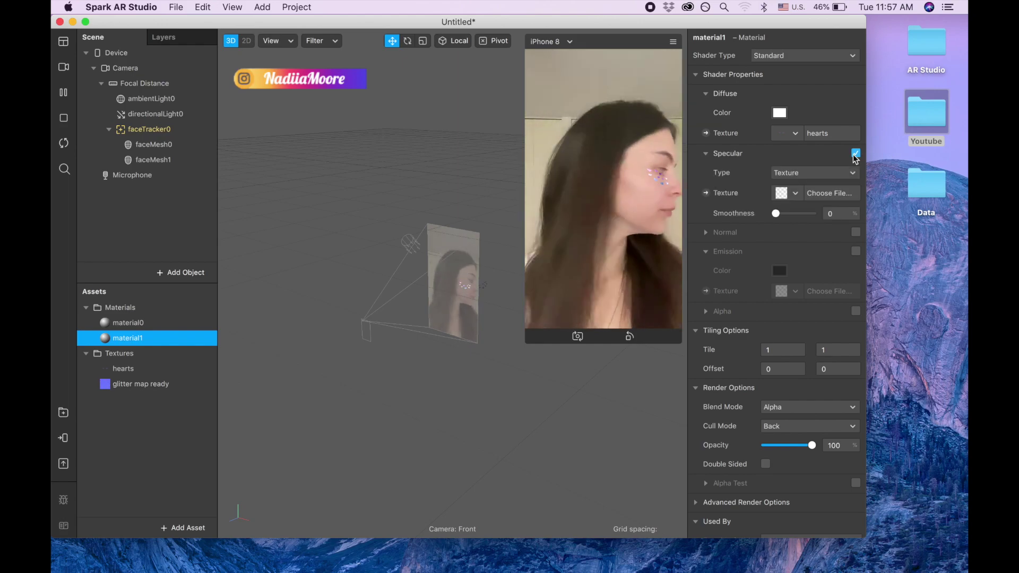
{"action": "left_click", "coordinate": [840, 214]}
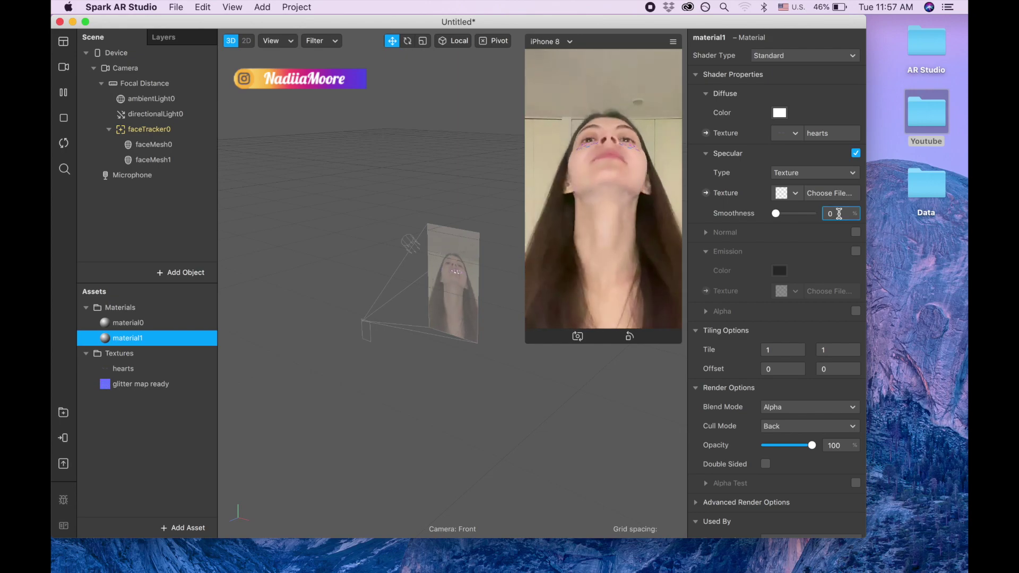
{"action": "type", "text": "58"}
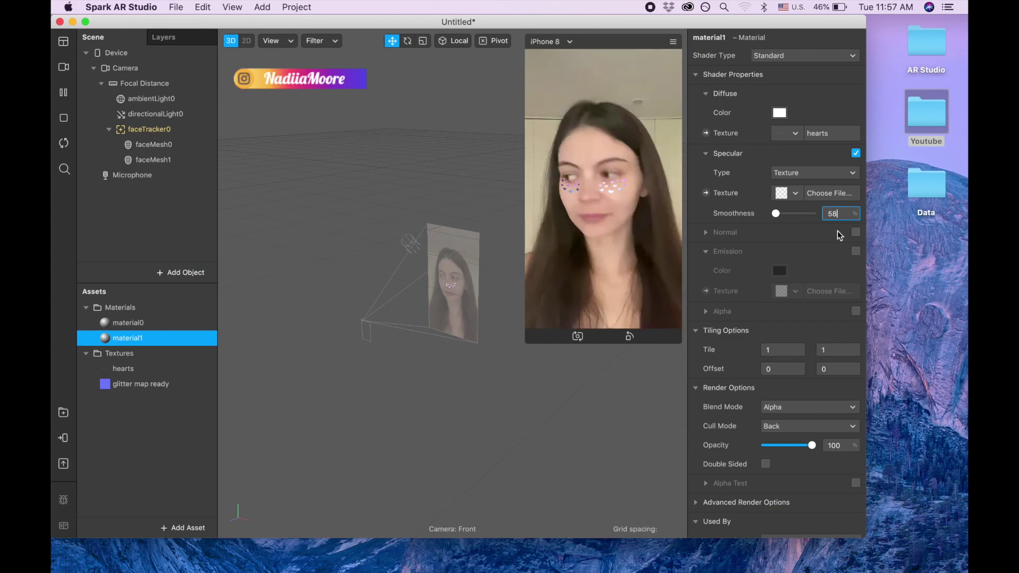
{"action": "key", "text": "Return"}
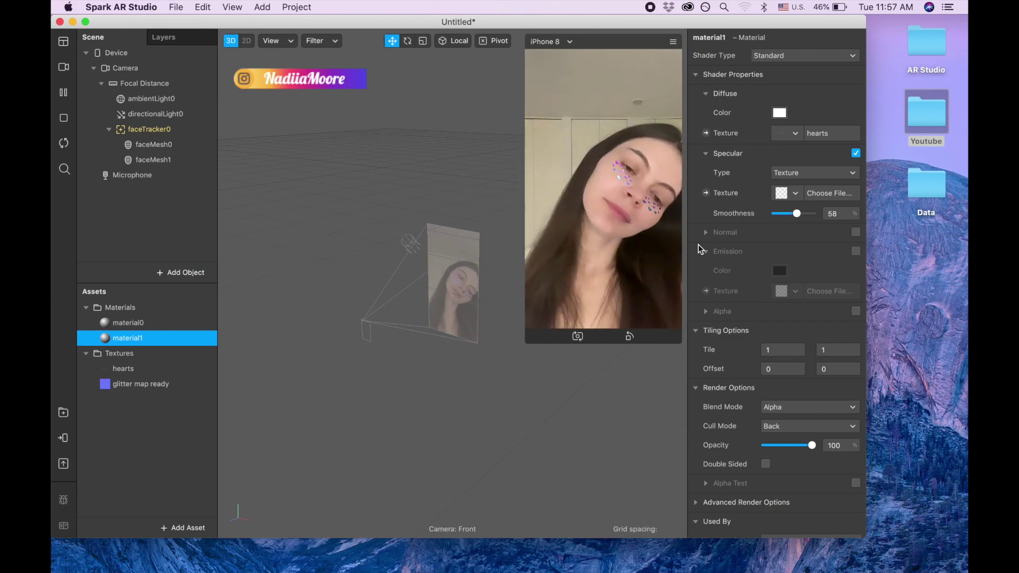
Enable material1's normal map using the glitter map ready texture
{"action": "left_click", "coordinate": [856, 232]}
{"action": "left_click", "coordinate": [795, 255]}
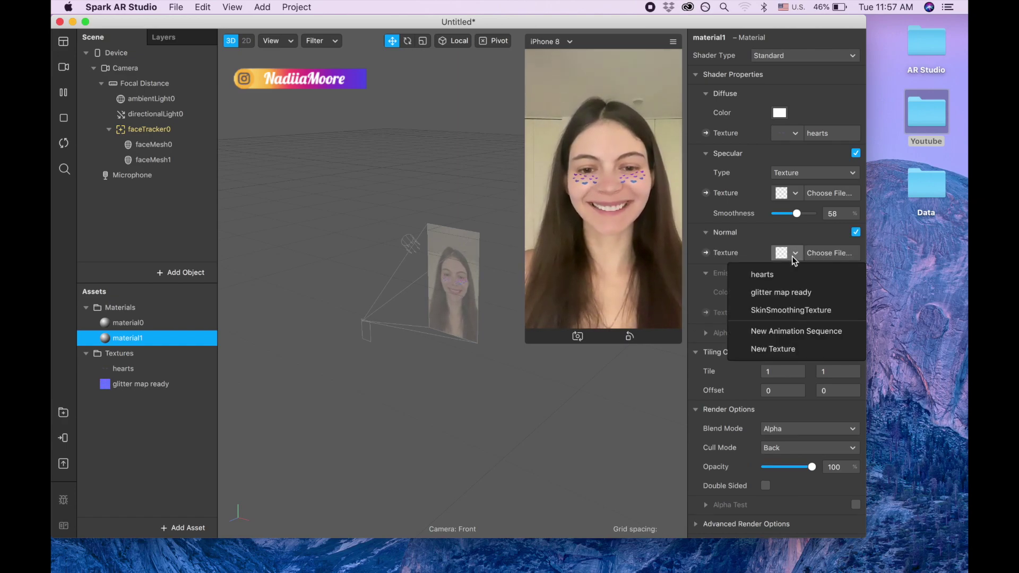
{"action": "left_click", "coordinate": [792, 294]}
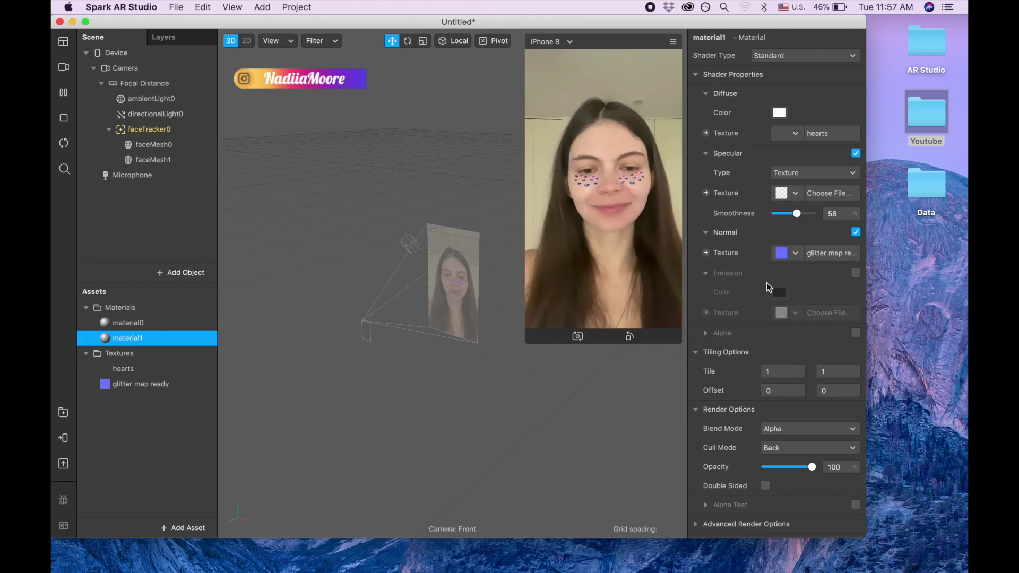
Uncheck Use Depth Test under material1's Advanced Render Options
{"action": "scroll", "coordinate": [795, 355], "scroll_direction": "down", "scroll_amount": 2}
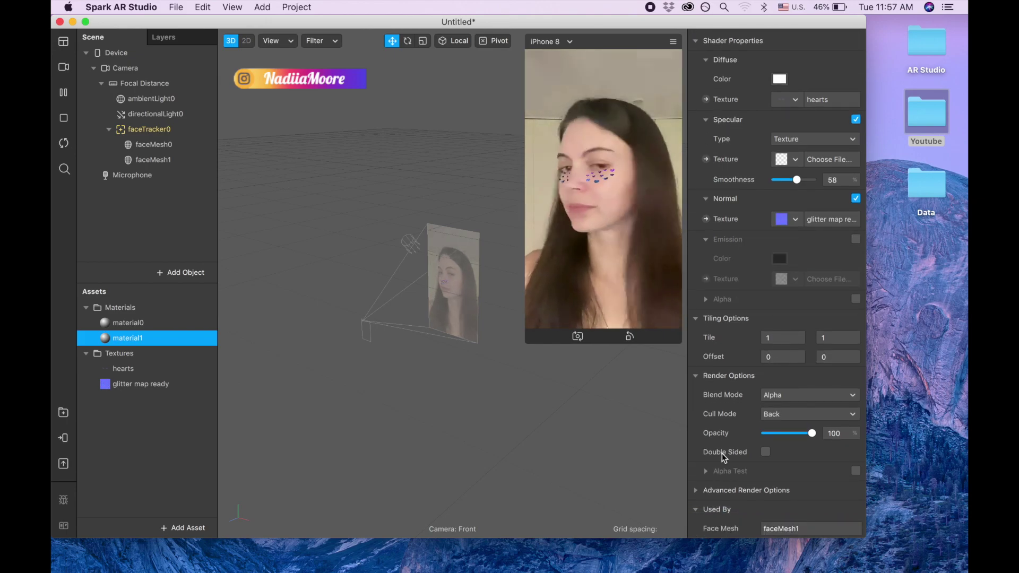
{"action": "left_click", "coordinate": [696, 490]}
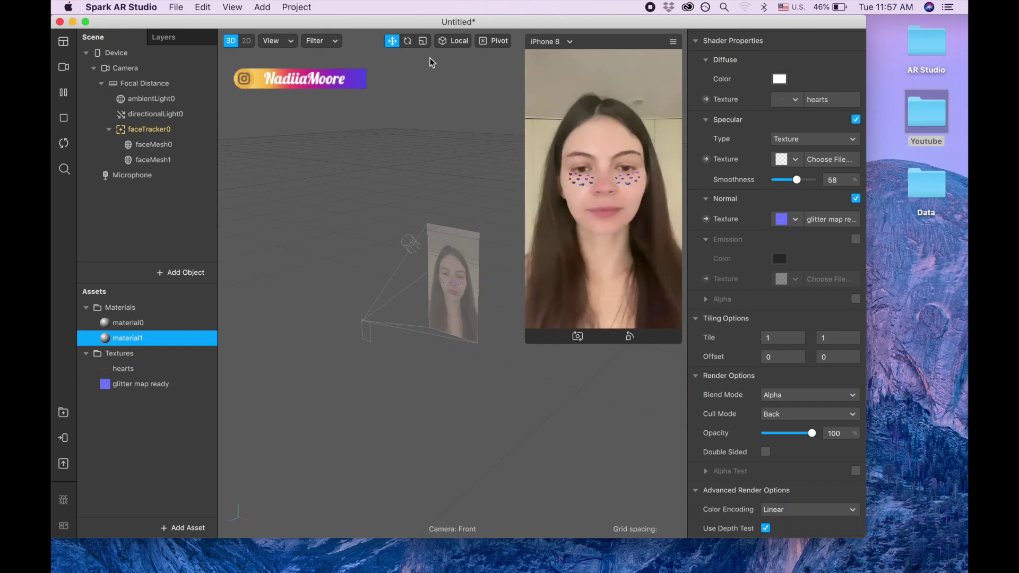
{"action": "mouse_move", "coordinate": [139, 23]}
{"action": "left_mouse_down"}
{"action": "mouse_move", "coordinate": [150, 140]}
{"action": "mouse_move", "coordinate": [151, 22]}
{"action": "left_mouse_up"}
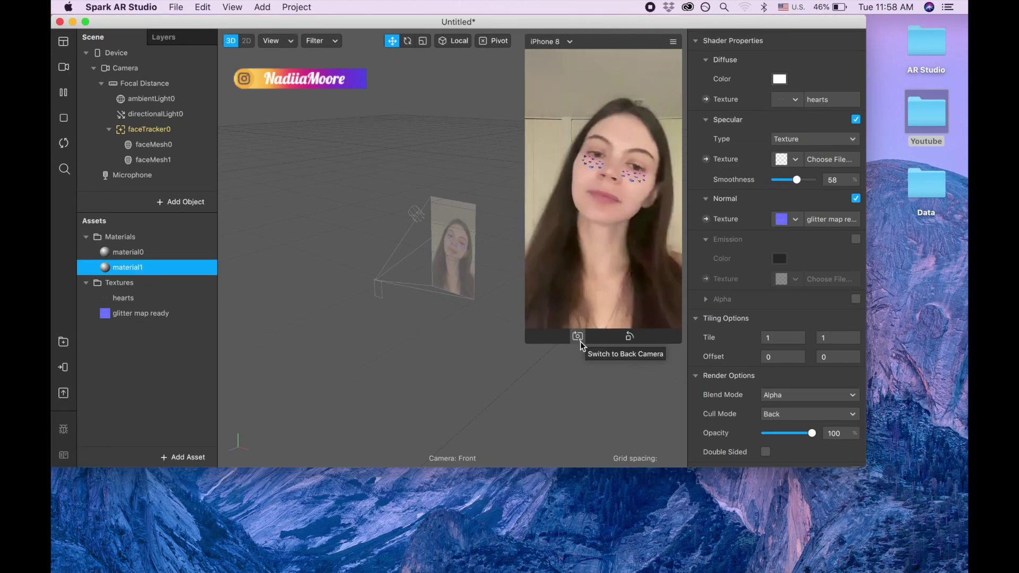
{"action": "scroll", "coordinate": [695, 348], "scroll_direction": "down", "scroll_amount": 5}
{"action": "left_click", "coordinate": [765, 401]}
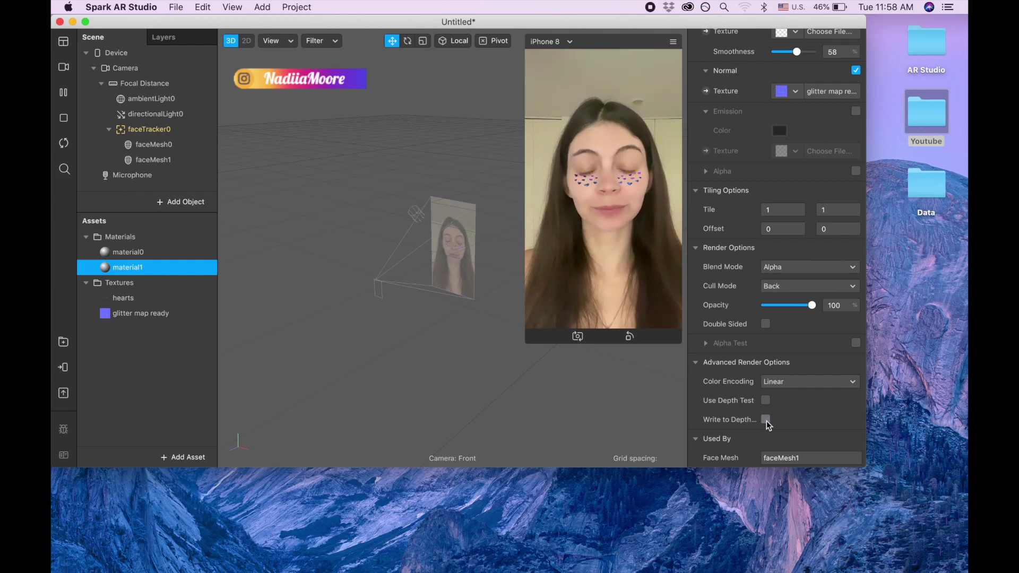
{"action": "left_click", "coordinate": [299, 7]}
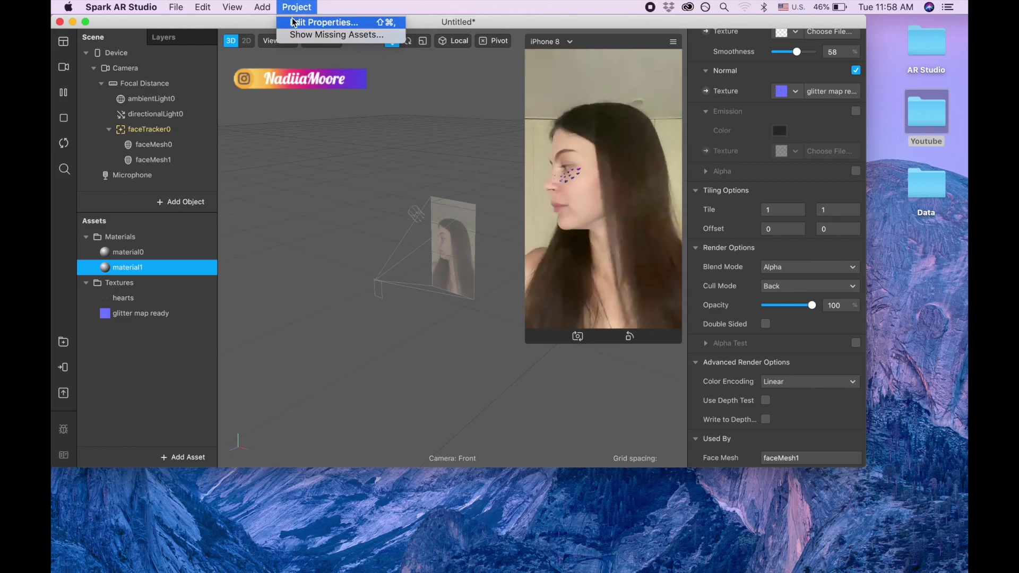
{"action": "left_click", "coordinate": [293, 22]}
{"action": "left_click", "coordinate": [251, 131]}
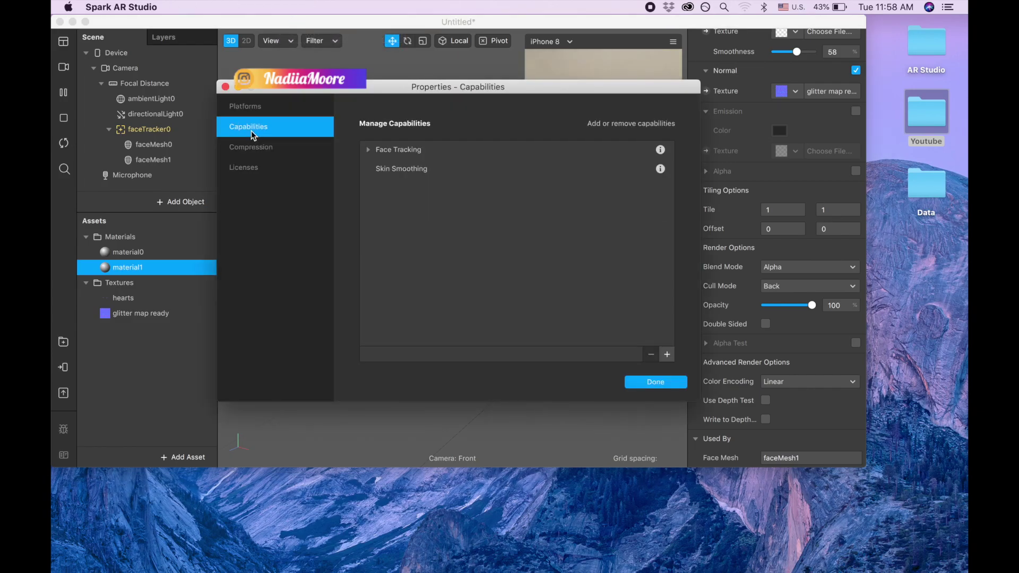
{"action": "left_click", "coordinate": [370, 150]}
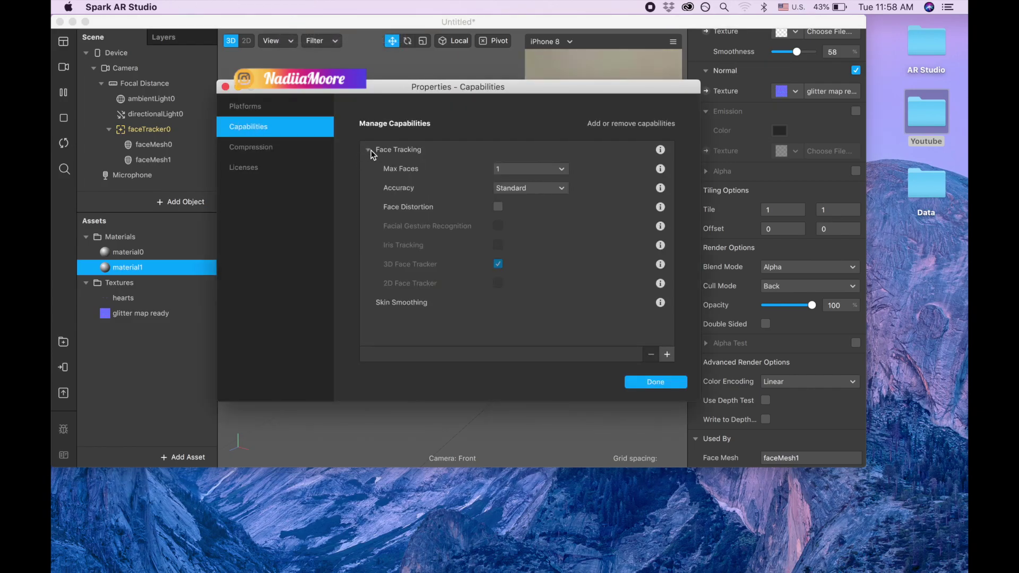
{"action": "left_click", "coordinate": [544, 189]}
{"action": "left_click", "coordinate": [656, 383]}
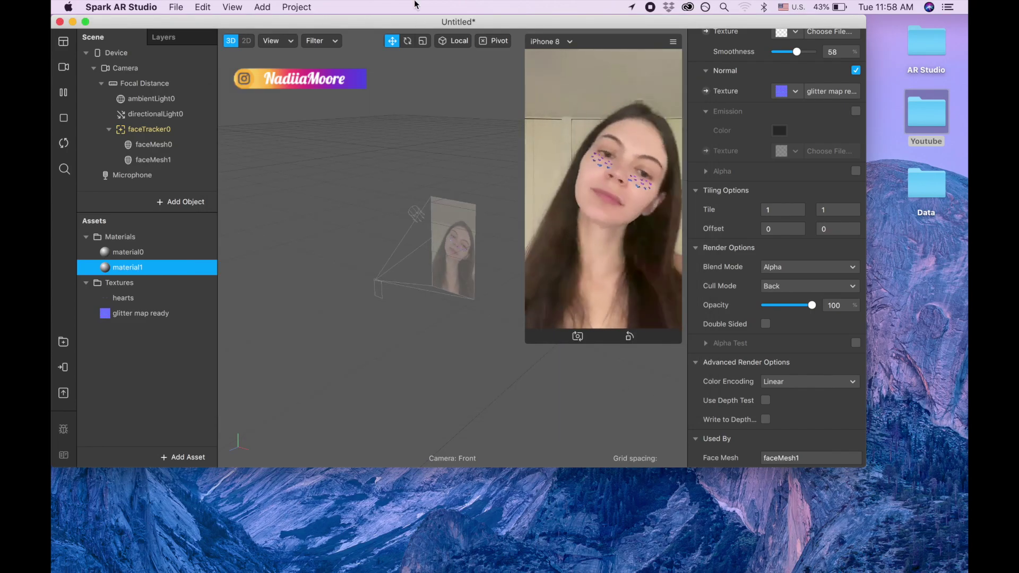
Search Add Object for 'dire' and insert directionalLight1 into the scene
{"action": "left_click_drag", "start_coordinate": [397, 24], "coordinate": [437, 26]}
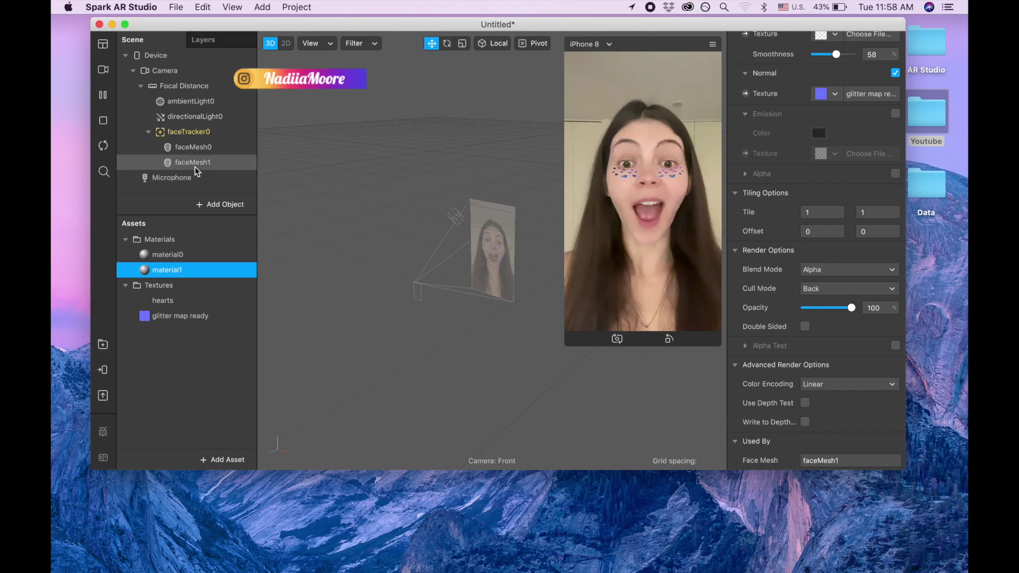
{"action": "left_click", "coordinate": [224, 205]}
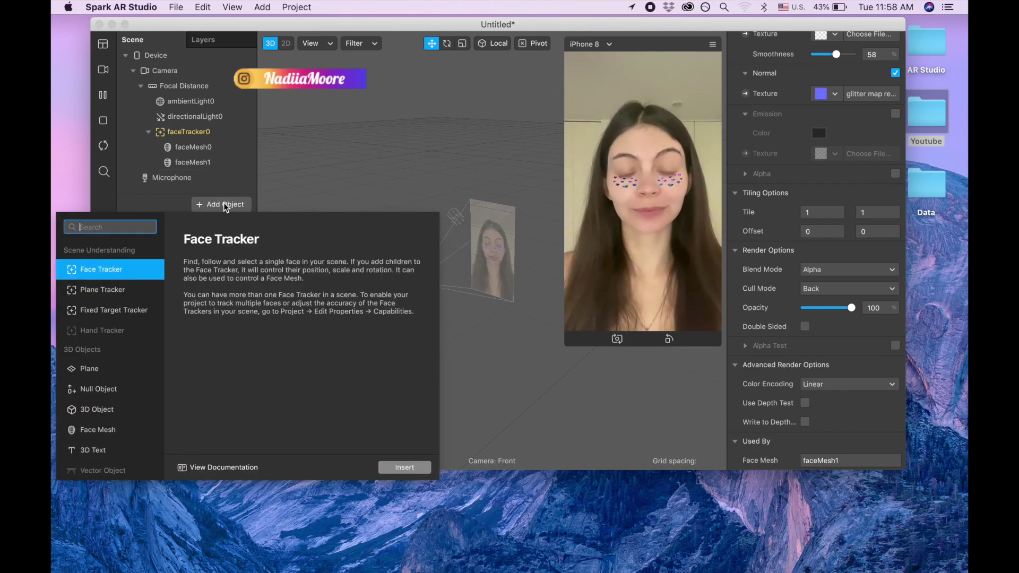
{"action": "type", "text": "d"}
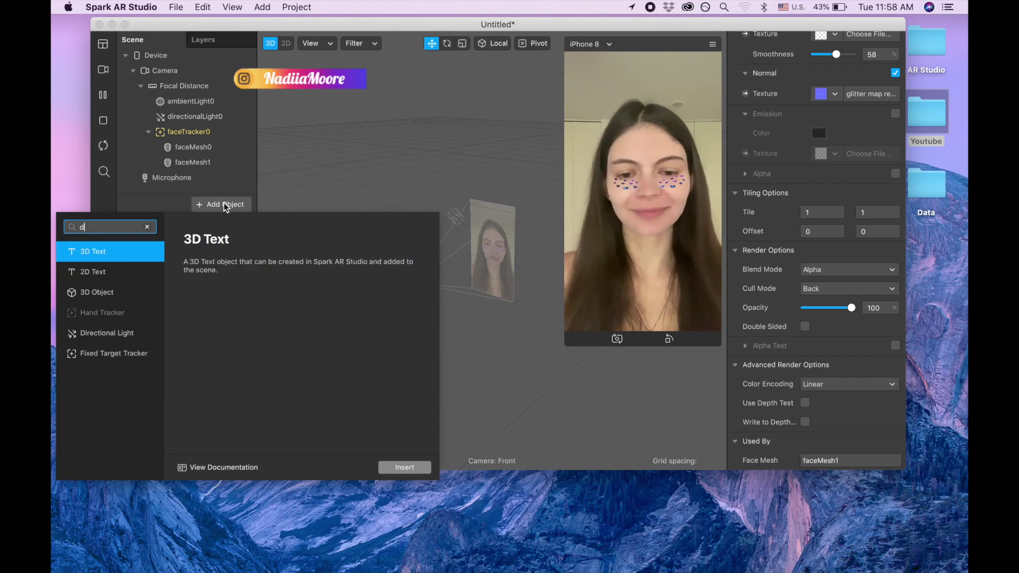
{"action": "type", "text": "ire"}
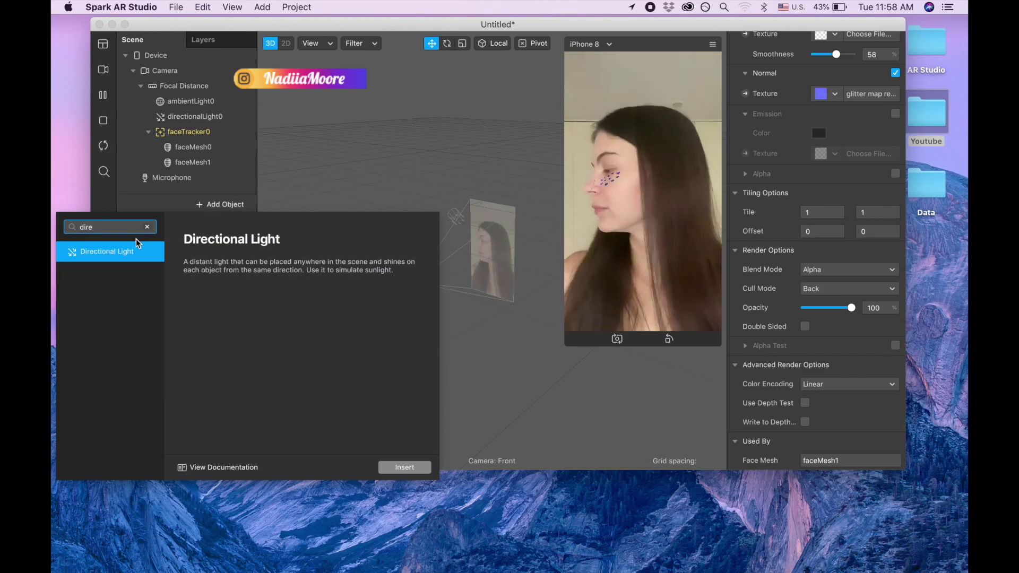
{"action": "double_click", "coordinate": [133, 252]}
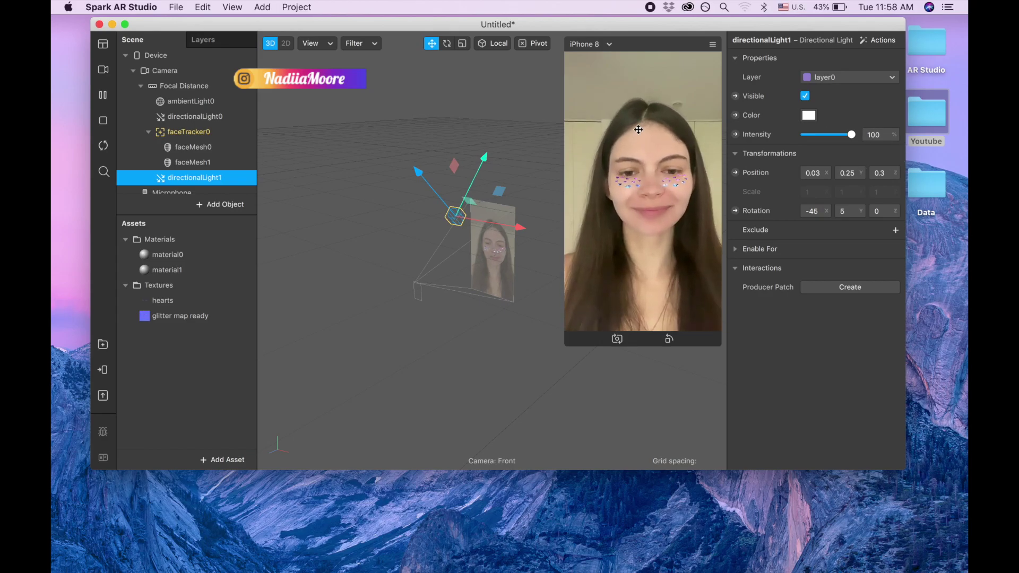
Add a third directional light, directionalLight2, from the Add Object list
{"action": "left_click", "coordinate": [201, 208]}
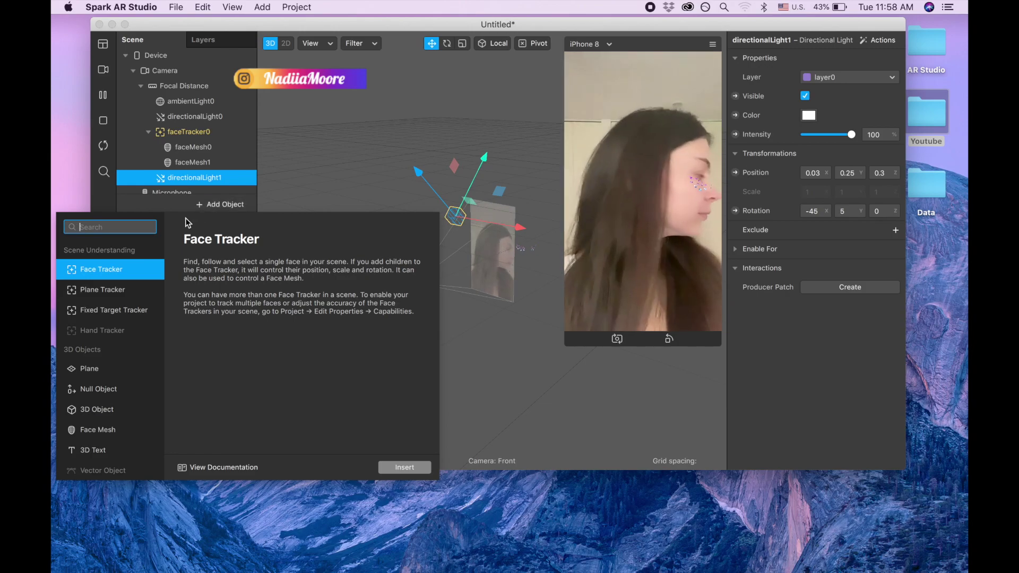
{"action": "type", "text": "d"}
{"action": "double_click", "coordinate": [105, 335]}
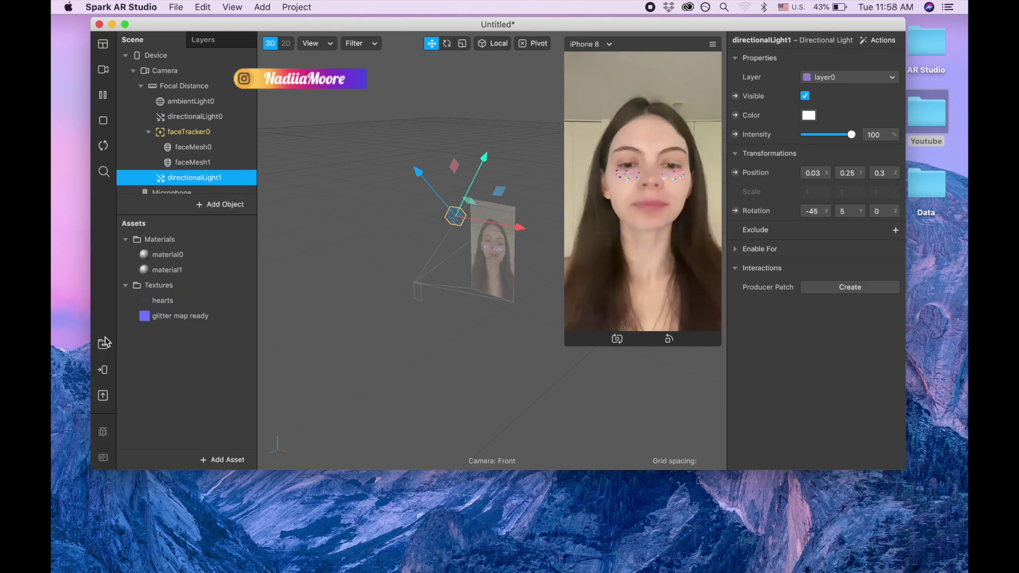
Move directionalLight1 and directionalLight2 above directionalLight0 in the Scene panel
{"action": "left_click", "coordinate": [197, 115]}
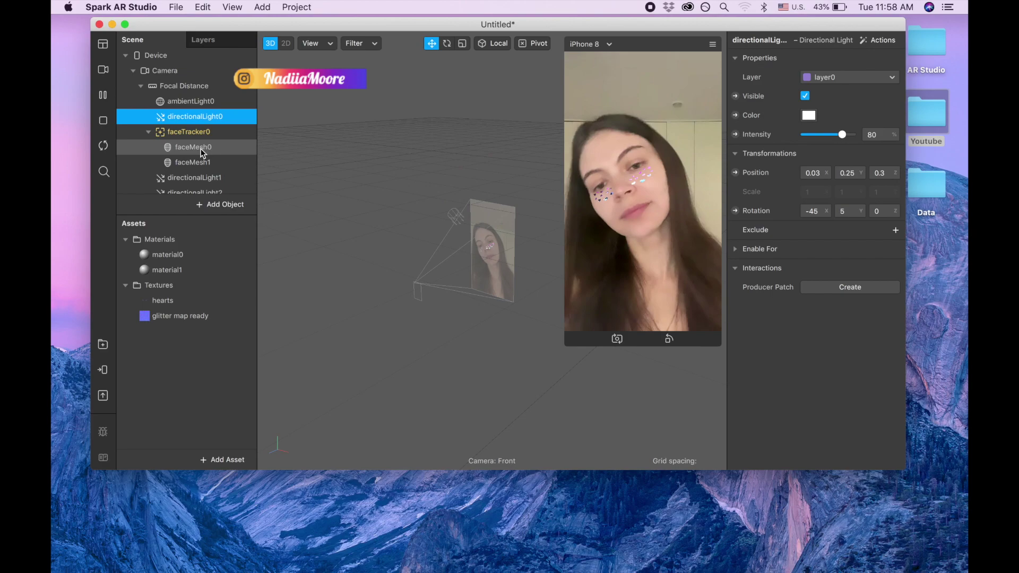
{"action": "scroll", "coordinate": [209, 183], "scroll_direction": "down", "scroll_amount": 1}
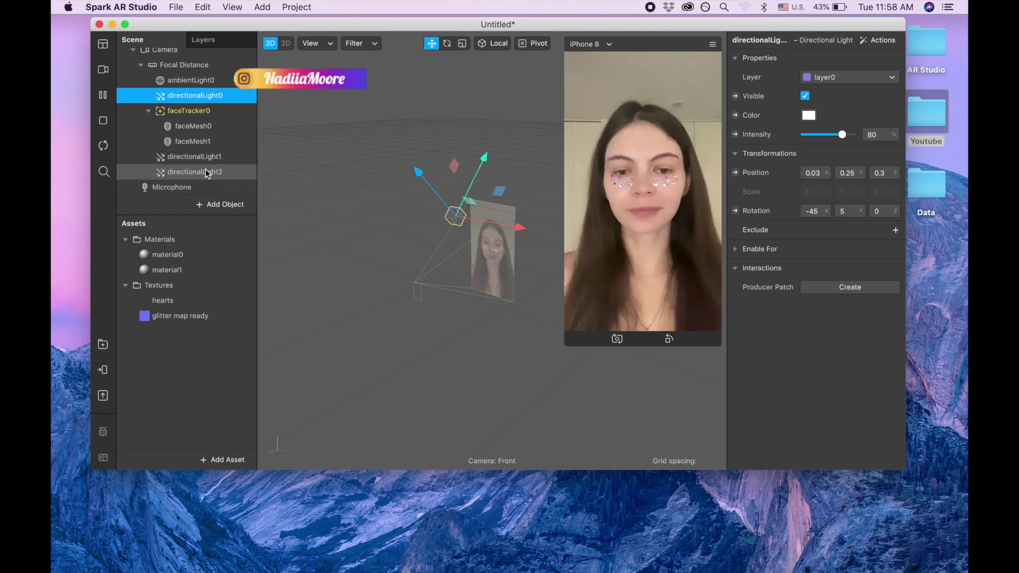
{"action": "left_click_drag", "start_coordinate": [203, 154], "coordinate": [197, 49]}
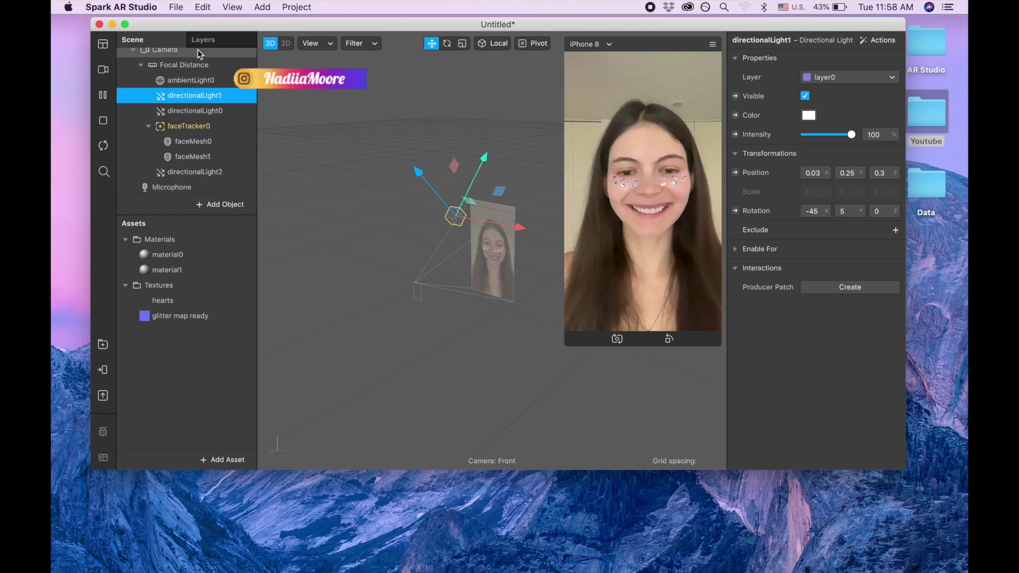
{"action": "left_click", "coordinate": [191, 173]}
{"action": "left_click_drag", "start_coordinate": [189, 100], "coordinate": [190, 101]}
Add a fourth directional light, directionalLight3, by searching 'dir' in Add Object
{"action": "left_click", "coordinate": [211, 205]}
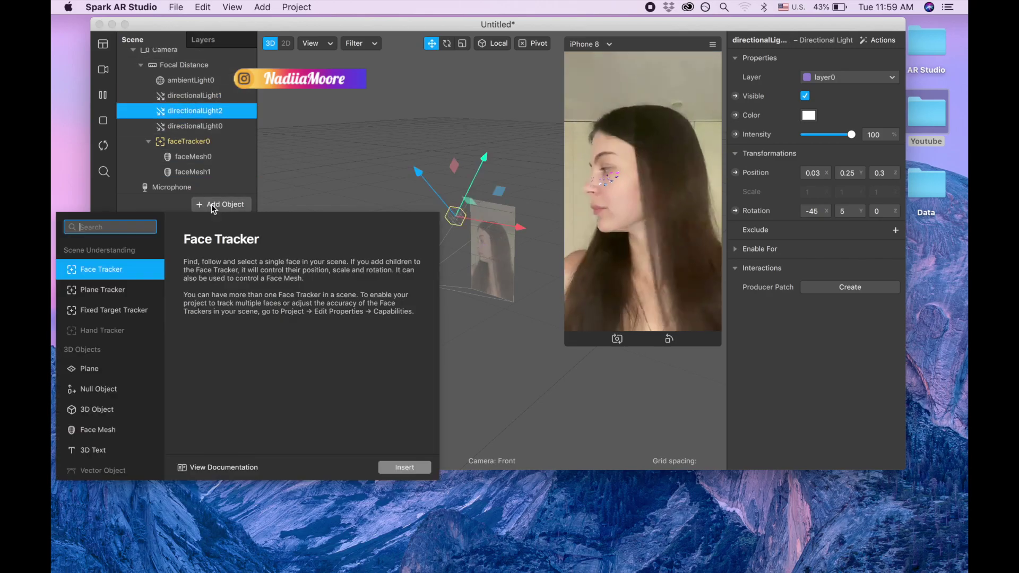
{"action": "type", "text": "dir"}
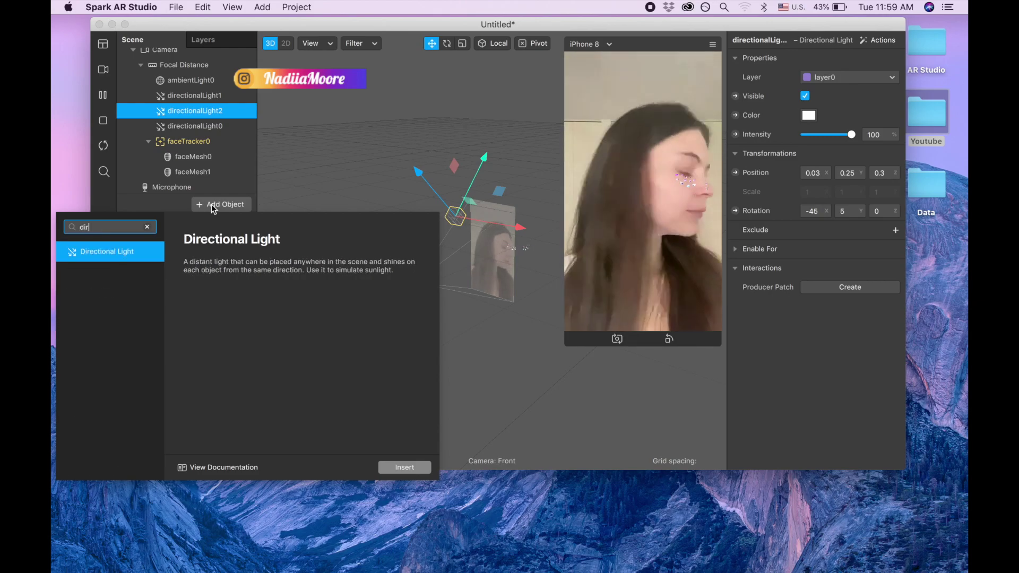
{"action": "double_click", "coordinate": [134, 253]}
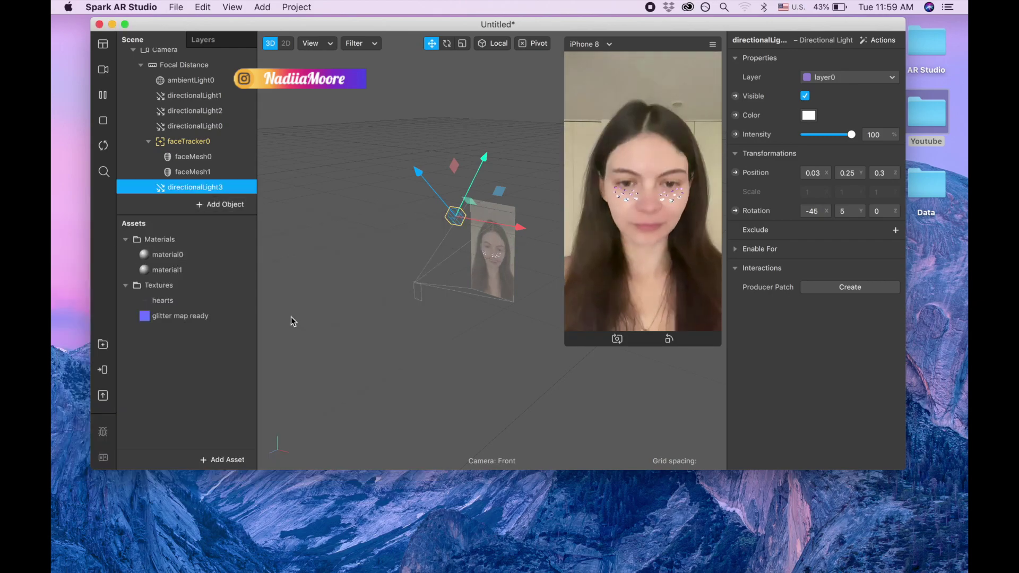
Try dragging directionalLight3 to a different position in the Scene panel
{"action": "mouse_move", "coordinate": [228, 186]}
{"action": "left_mouse_down"}
{"action": "mouse_move", "coordinate": [213, 112]}
{"action": "mouse_move", "coordinate": [221, 77]}
{"action": "mouse_move", "coordinate": [214, 189]}
{"action": "left_mouse_up"}
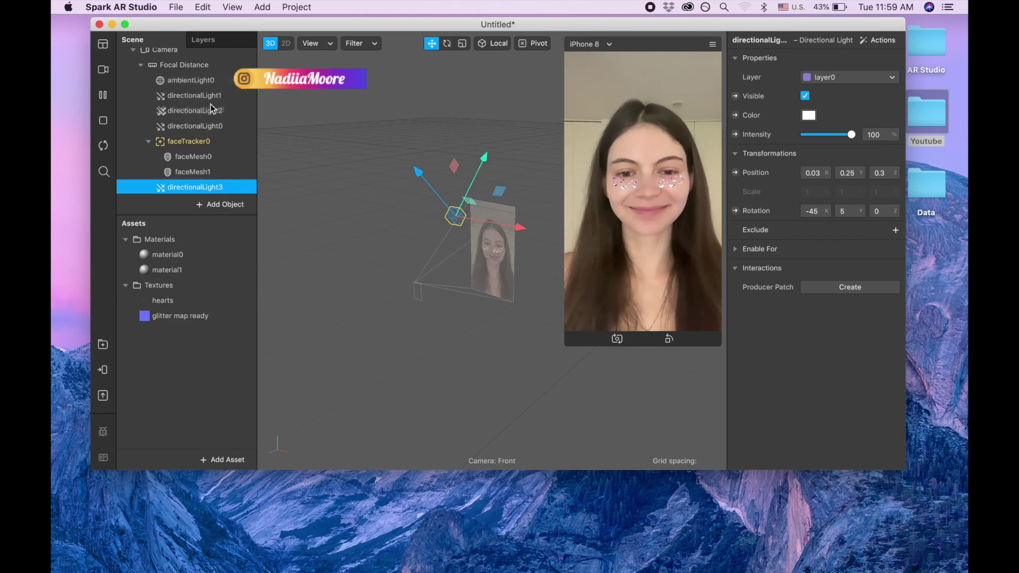
{"action": "left_click_drag", "start_coordinate": [212, 123], "coordinate": [208, 192]}
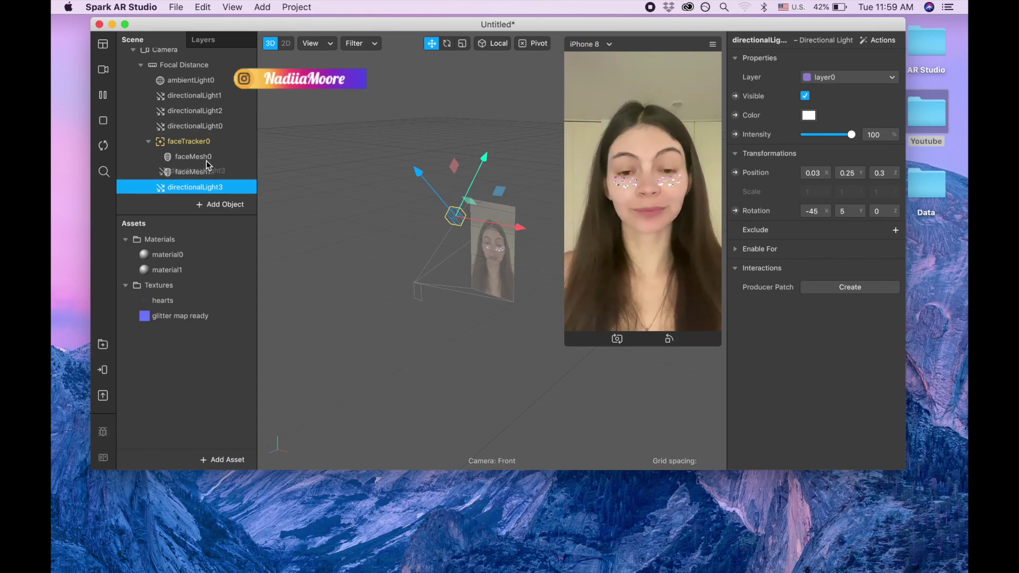
{"action": "left_click_drag", "start_coordinate": [214, 120], "coordinate": [174, 142]}
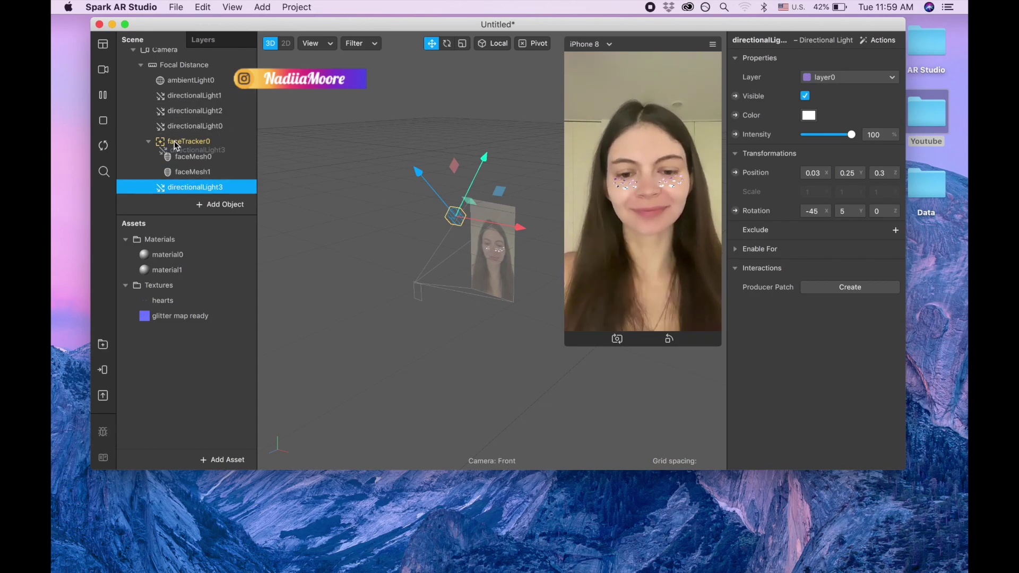
{"action": "left_click_drag", "start_coordinate": [165, 90], "coordinate": [176, 172]}
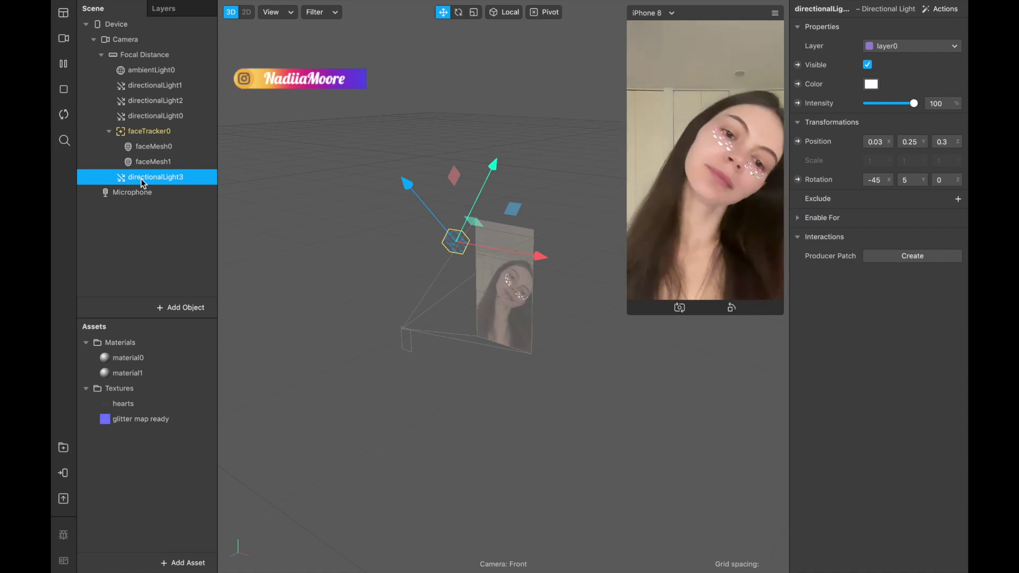
Delete the misplaced directionalLight3 from the scene
{"action": "right_click", "coordinate": [142, 179]}
{"action": "left_click", "coordinate": [177, 231]}
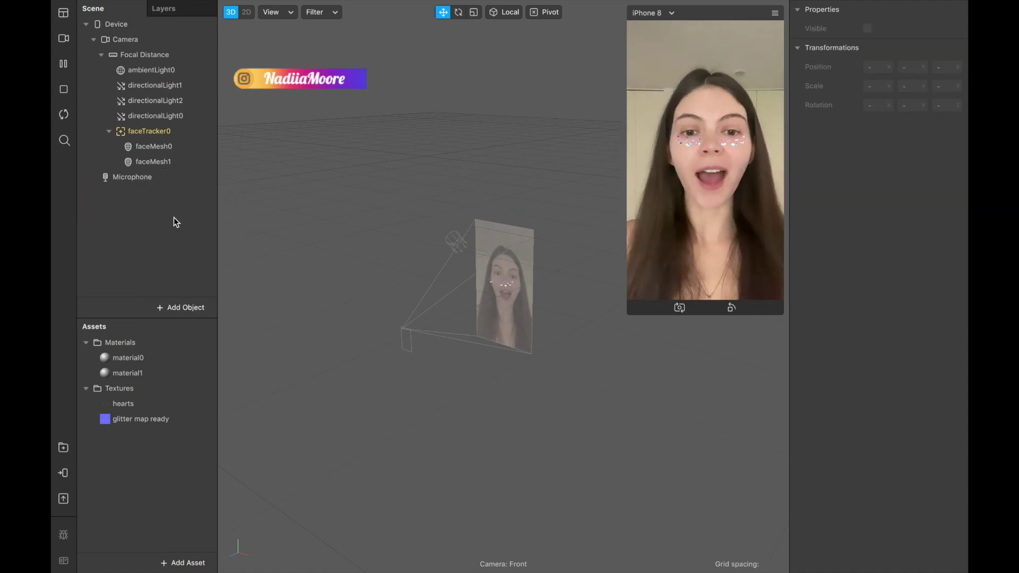
{"action": "left_click", "coordinate": [155, 122]}
Duplicate directionalLight0 to create a new fourth light grouped with the others
{"action": "right_click", "coordinate": [156, 122]}
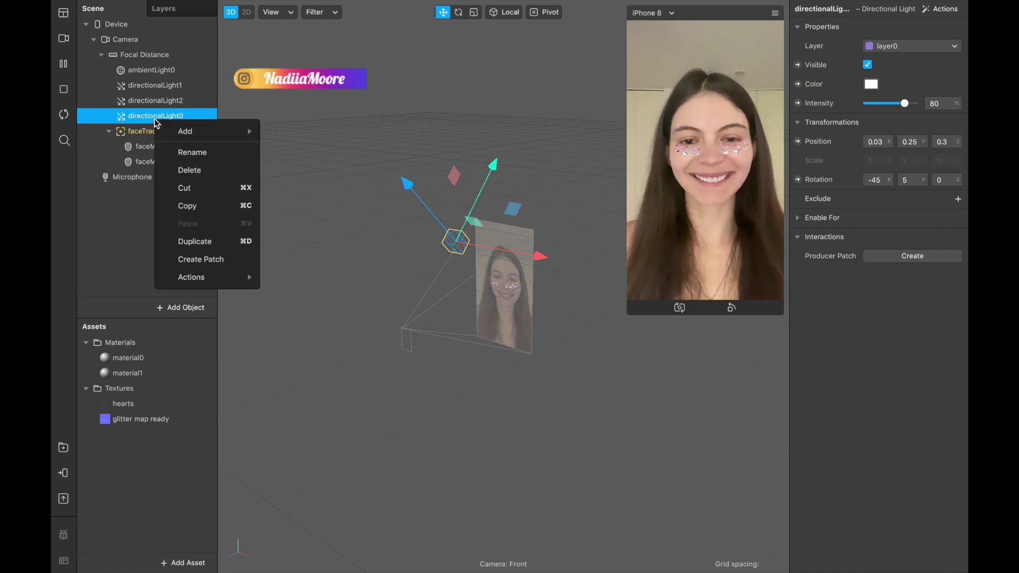
{"action": "left_click", "coordinate": [213, 241]}
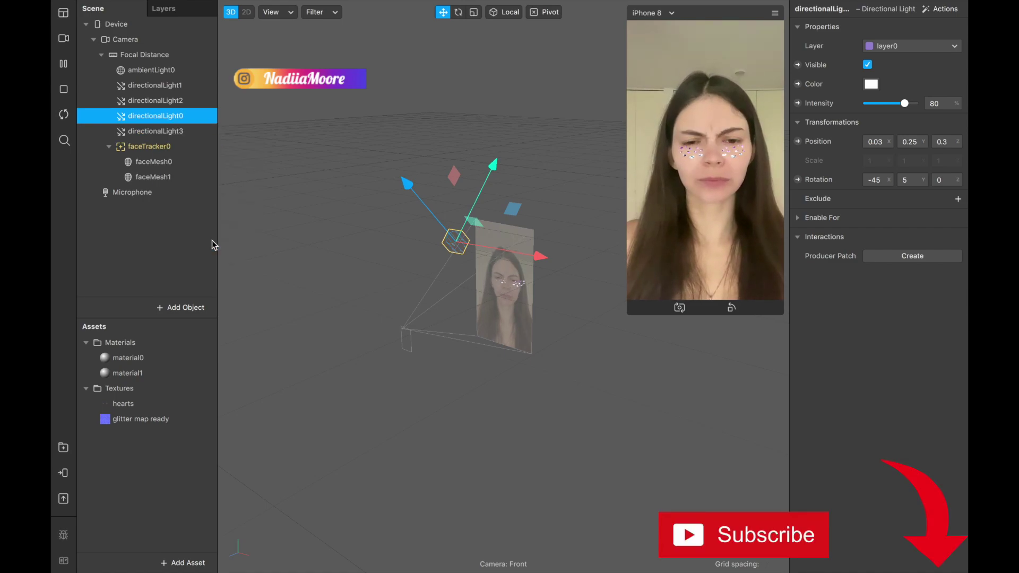
{"action": "left_click", "coordinate": [176, 88]}
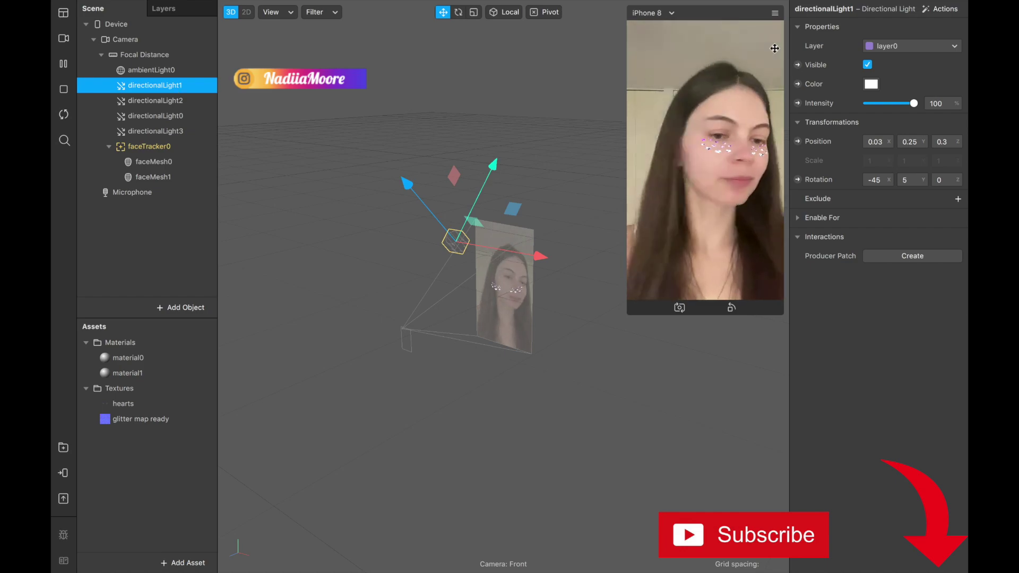
Change directionalLight1's colour from white to Blueberry blue
{"action": "left_click", "coordinate": [871, 84]}
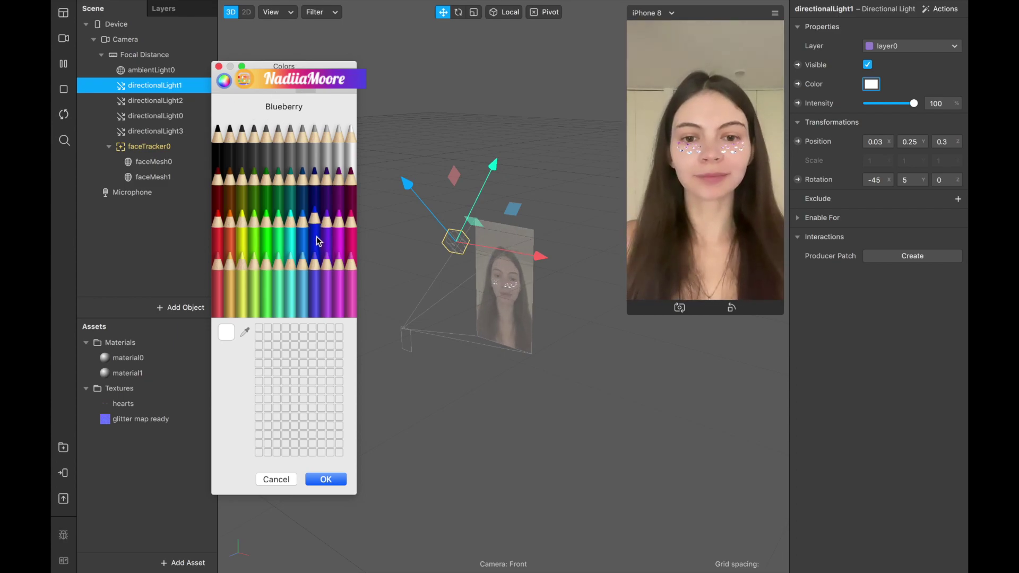
{"action": "left_click", "coordinate": [338, 480]}
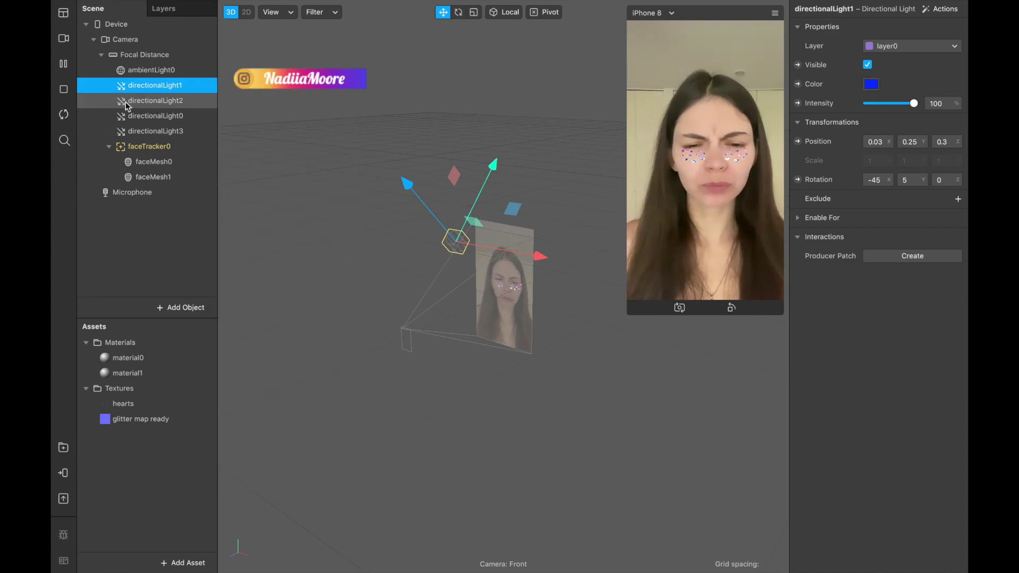
Set directionalLight2's colour to Banana yellow in the Colors picker
{"action": "left_click", "coordinate": [179, 102]}
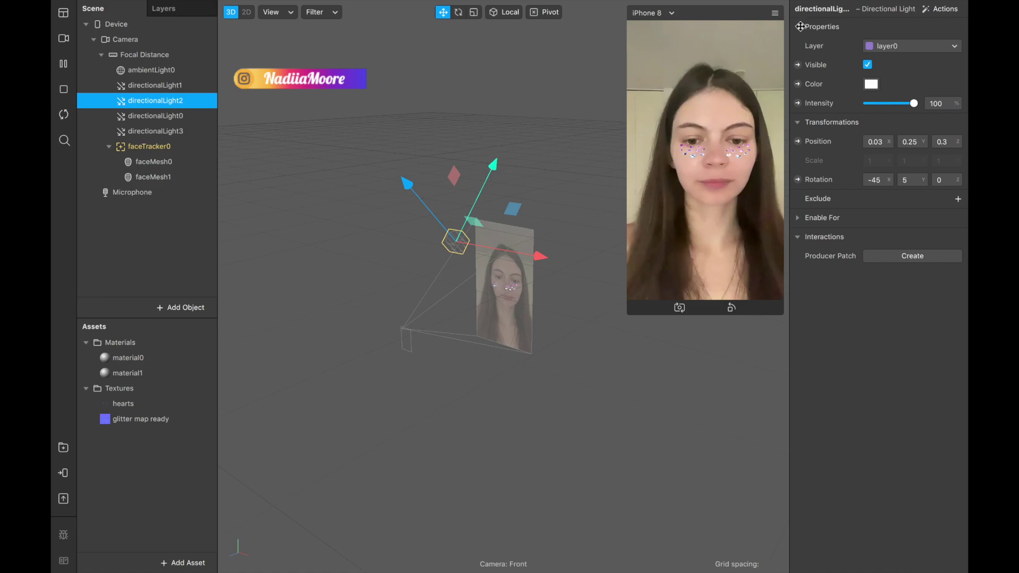
{"action": "left_click", "coordinate": [871, 84]}
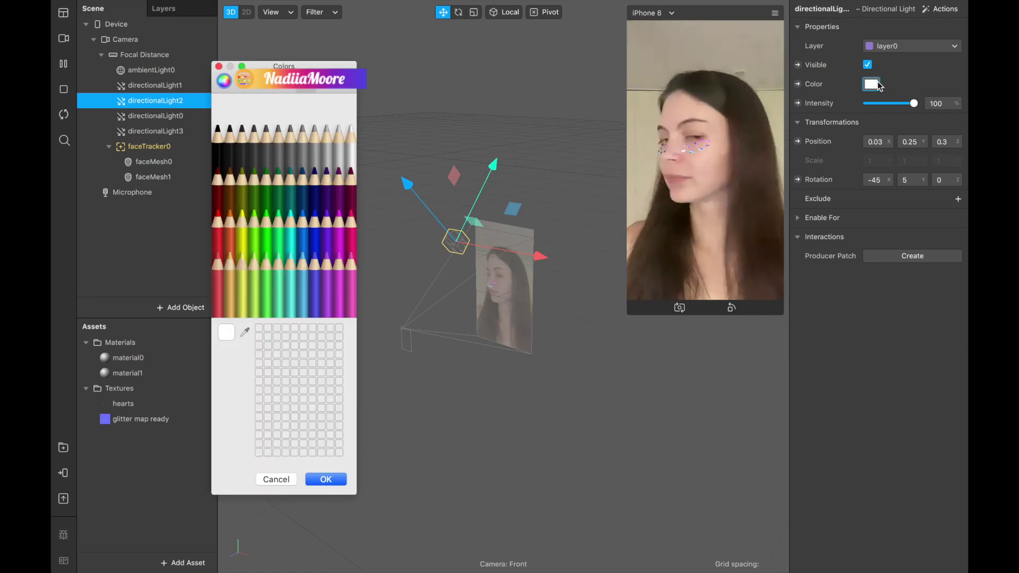
{"action": "left_click", "coordinate": [241, 272]}
{"action": "left_click", "coordinate": [327, 480]}
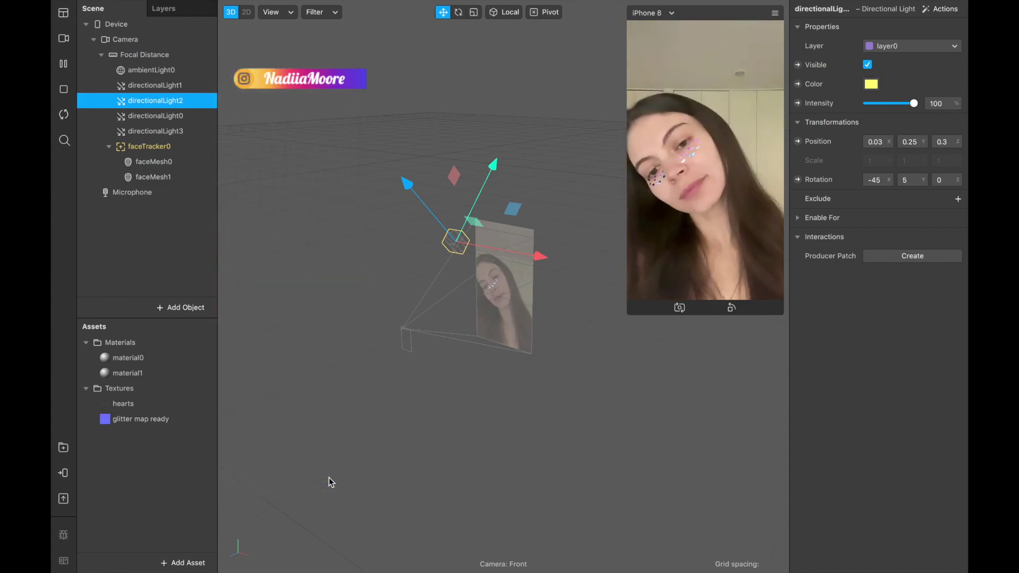
Set directionalLight0's colour to the light cyan Ice
{"action": "left_click", "coordinate": [159, 118]}
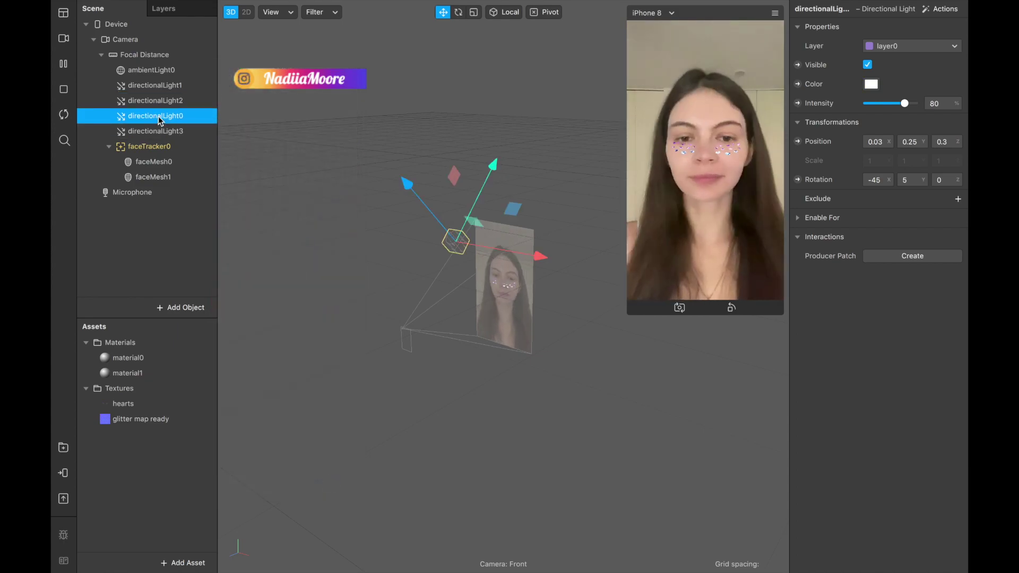
{"action": "left_click", "coordinate": [871, 84]}
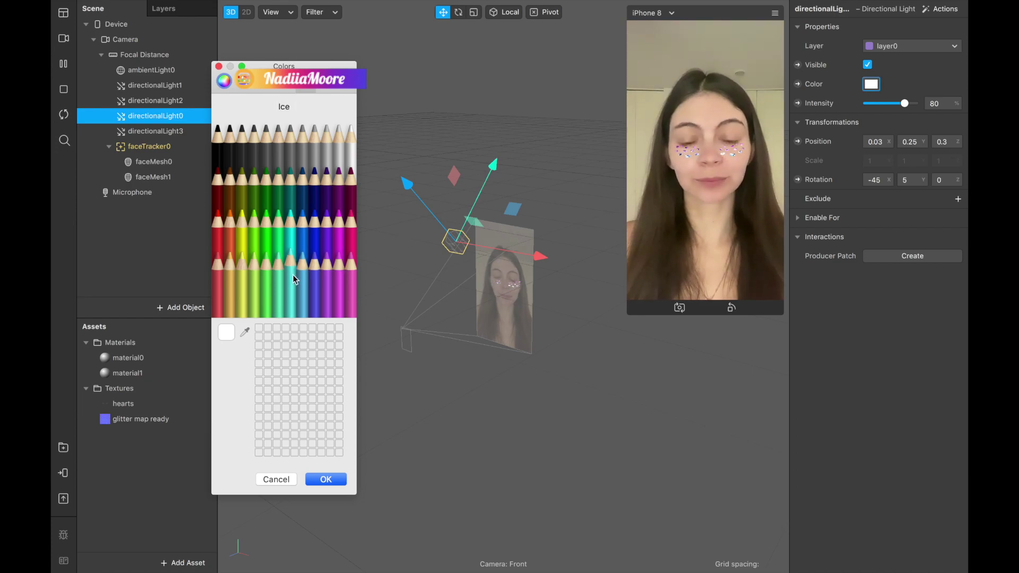
{"action": "left_click", "coordinate": [328, 480]}
Set directionalLight3's colour to the pale orange Cantaloupe
{"action": "left_click", "coordinate": [154, 135]}
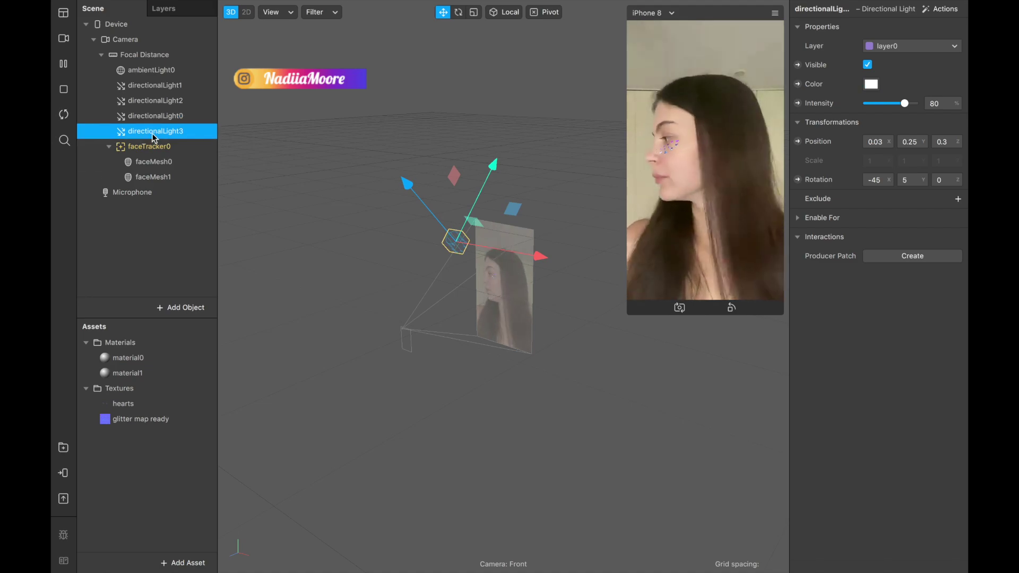
{"action": "left_click", "coordinate": [871, 84]}
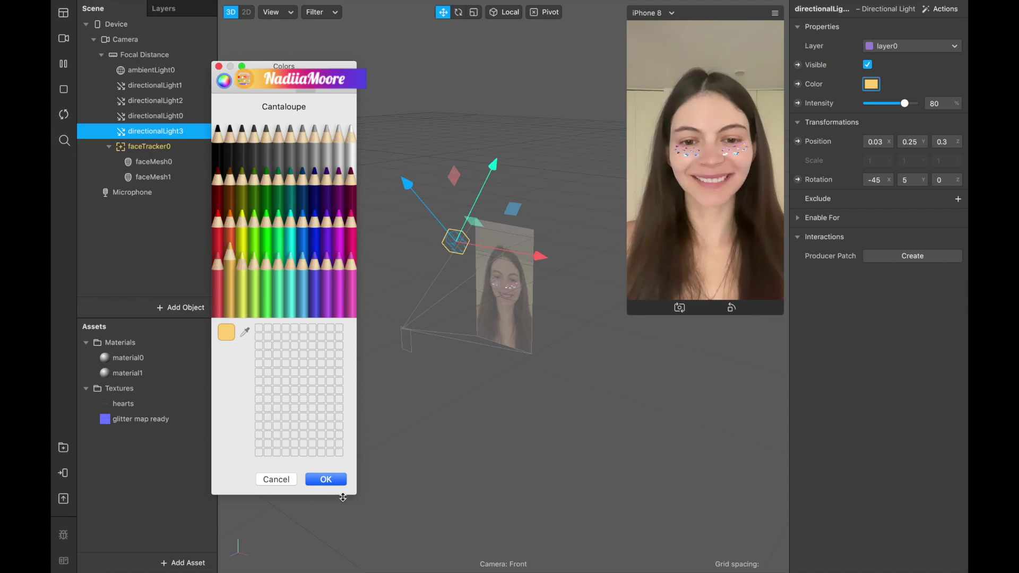
{"action": "left_click", "coordinate": [326, 479]}
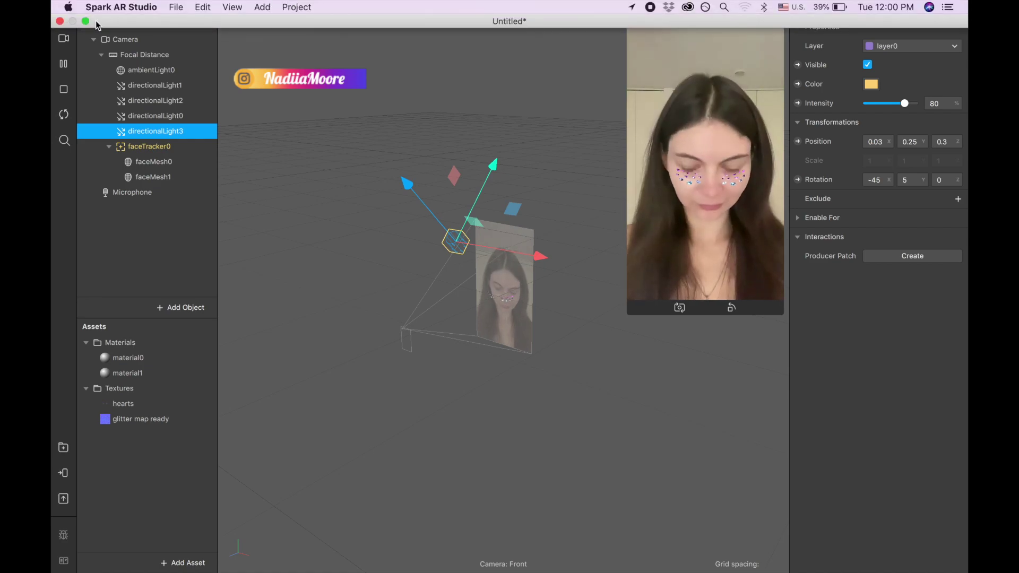
Leave full screen and apply the Animate > Spin action to directionalLight3
{"action": "left_click", "coordinate": [86, 23]}
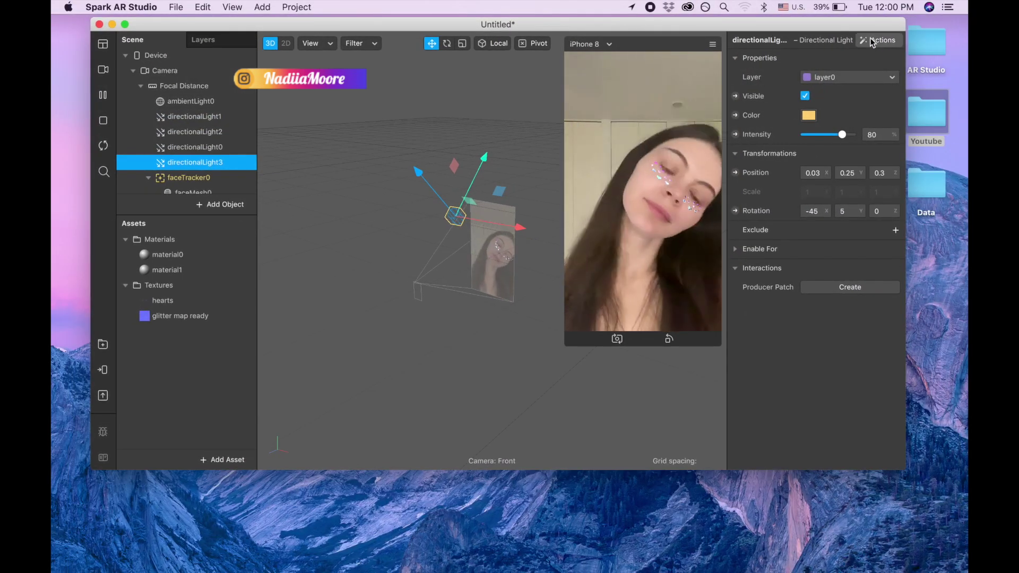
{"action": "left_click", "coordinate": [876, 40]}
{"action": "mouse_move", "coordinate": [851, 52]}
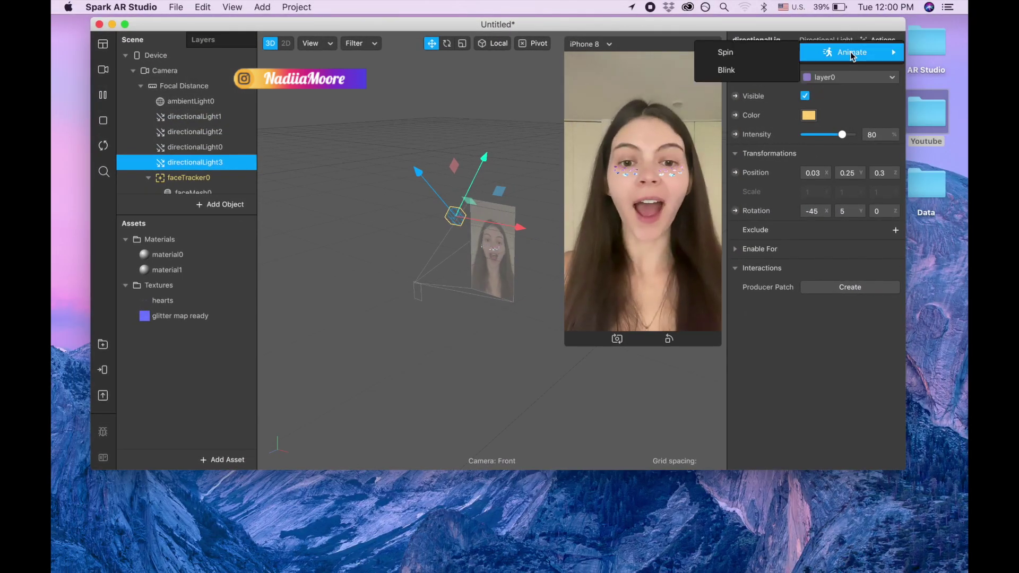
{"action": "left_click", "coordinate": [751, 57]}
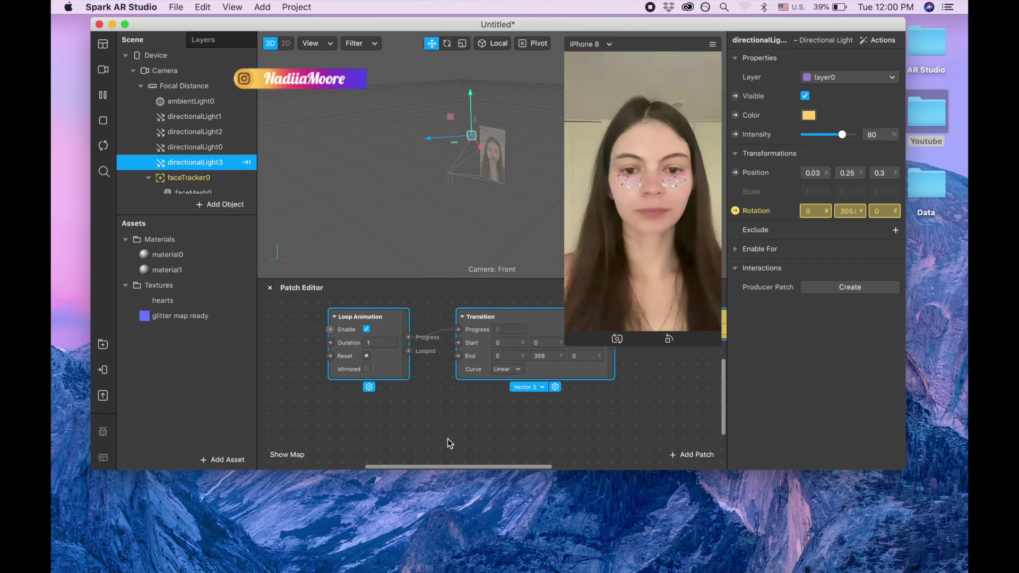
Turn on Mirrored and set Duration 0.5 on Loop Animation, then enlarge the simulator
{"action": "scroll", "coordinate": [527, 350], "scroll_direction": "right", "scroll_amount": 2}
{"action": "scroll", "coordinate": [527, 354], "scroll_direction": "up", "scroll_amount": 2}
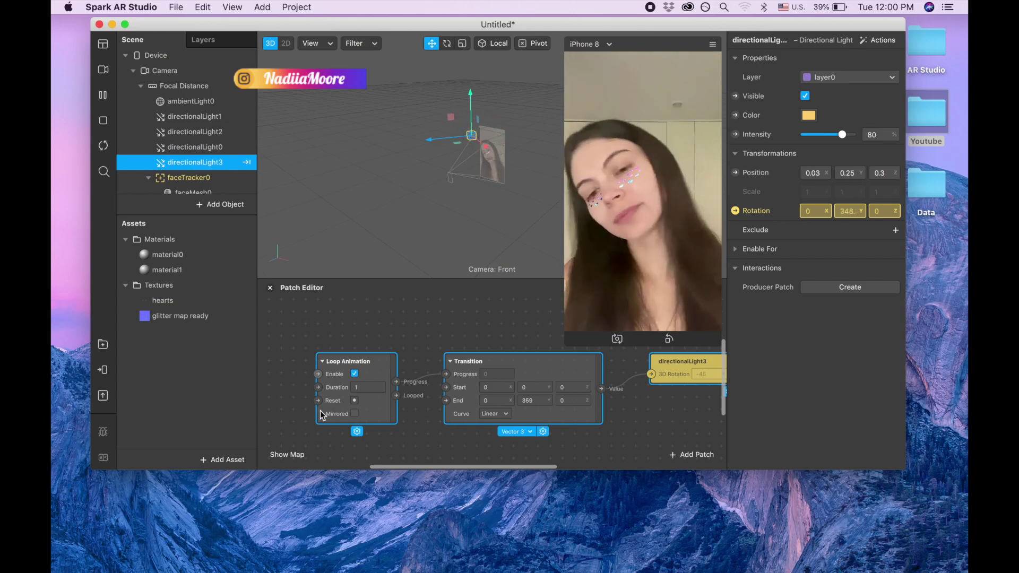
{"action": "left_click", "coordinate": [354, 415]}
{"action": "left_click", "coordinate": [354, 414]}
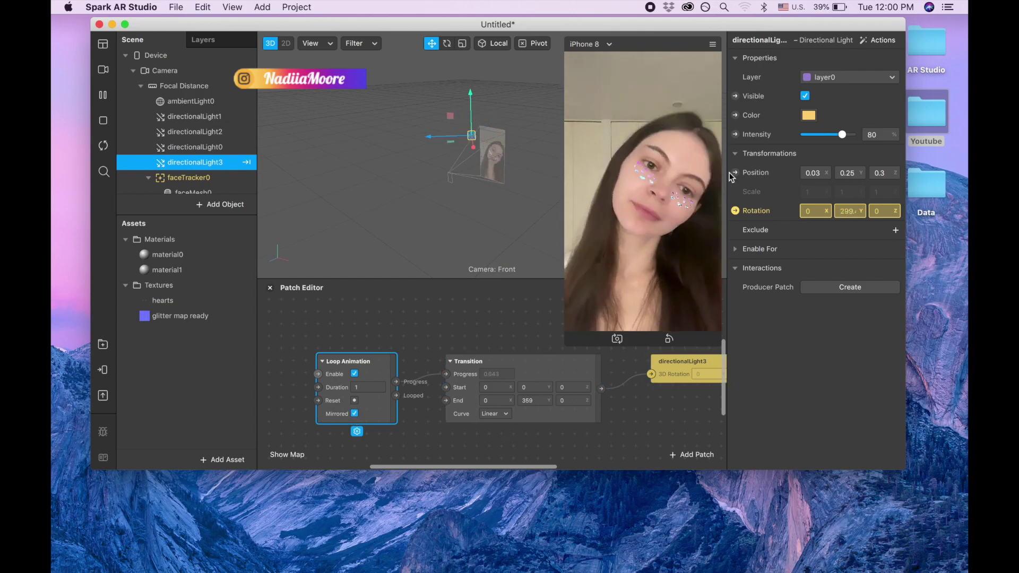
{"action": "left_click", "coordinate": [366, 388]}
{"action": "key", "text": "BackSpace"}
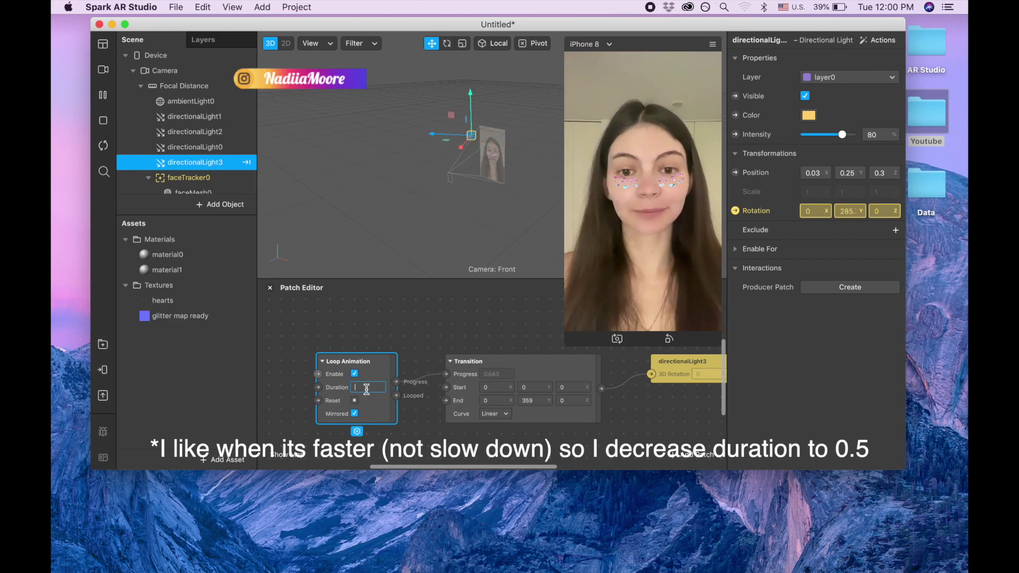
{"action": "type", "text": "0."}
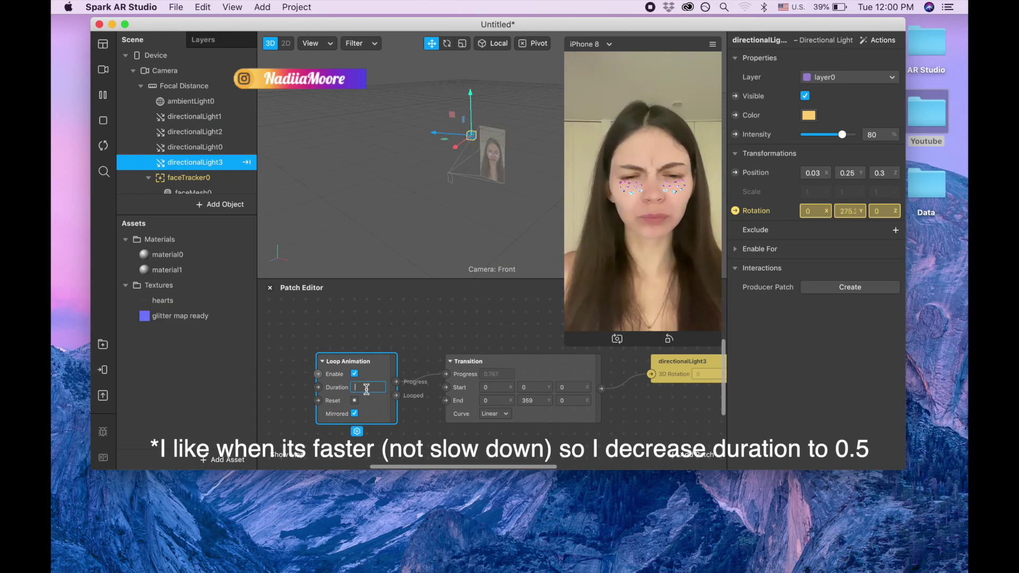
{"action": "type", "text": "5"}
{"action": "key", "text": "Return"}
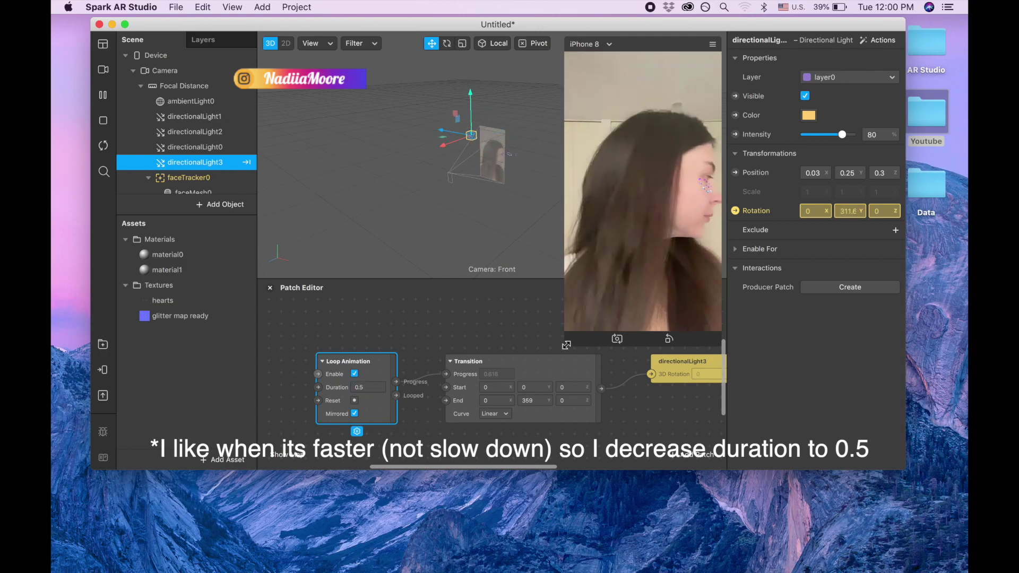
{"action": "left_click_drag", "start_coordinate": [565, 333], "coordinate": [499, 488]}
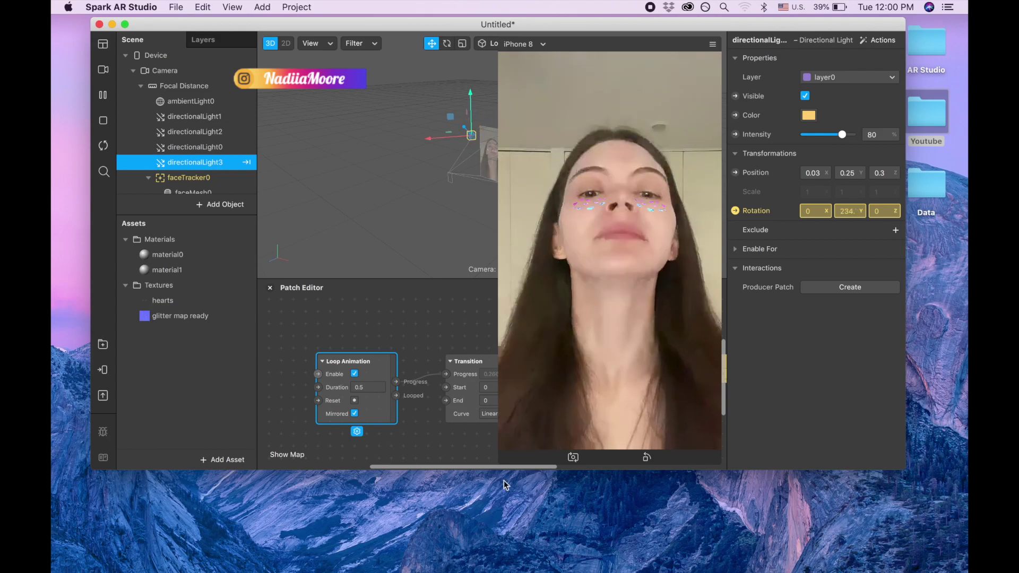